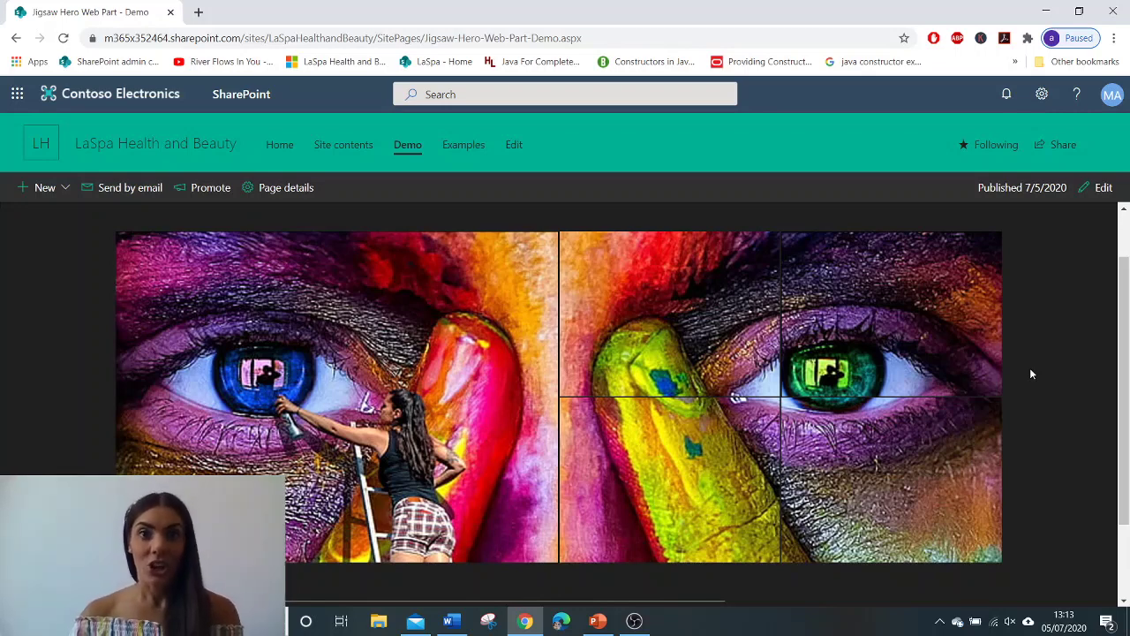
Check the PowerPoint tile template, then return to the published Jigsaw Hero Demo page
left_click(598, 620)
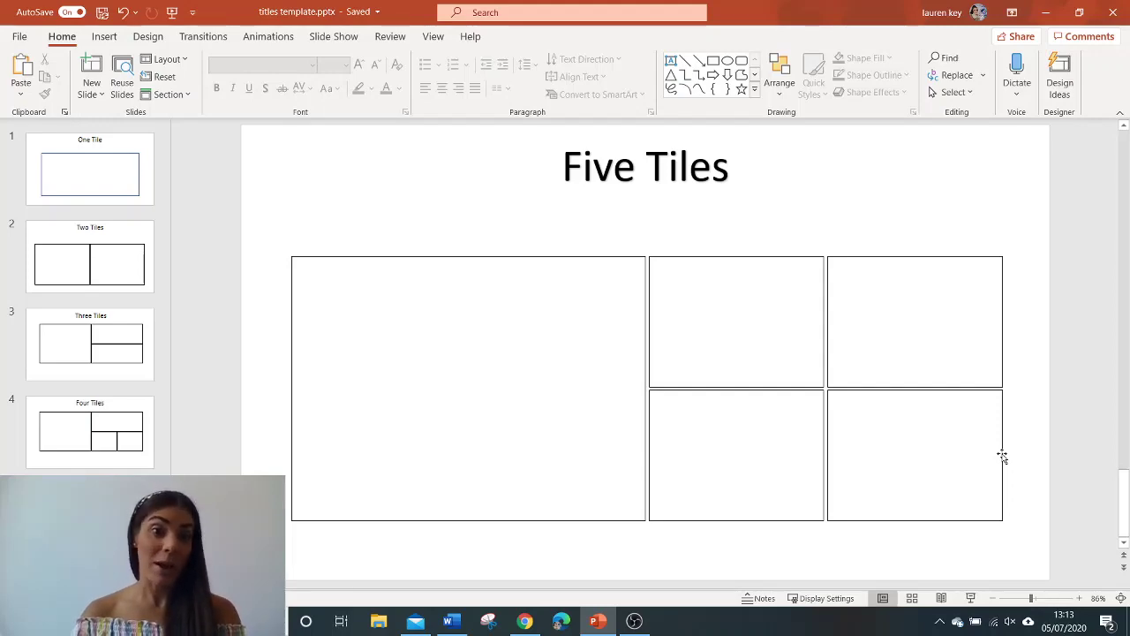
left_click(525, 619)
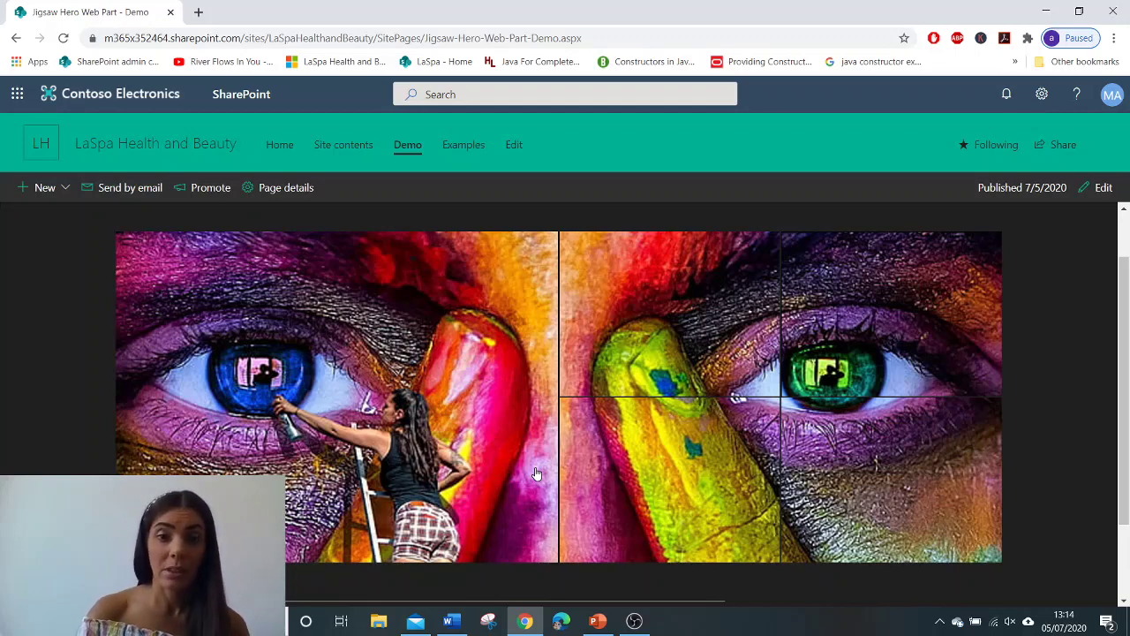
Insert human eye.jpg from this device onto the Five Tiles slide
left_click(591, 623)
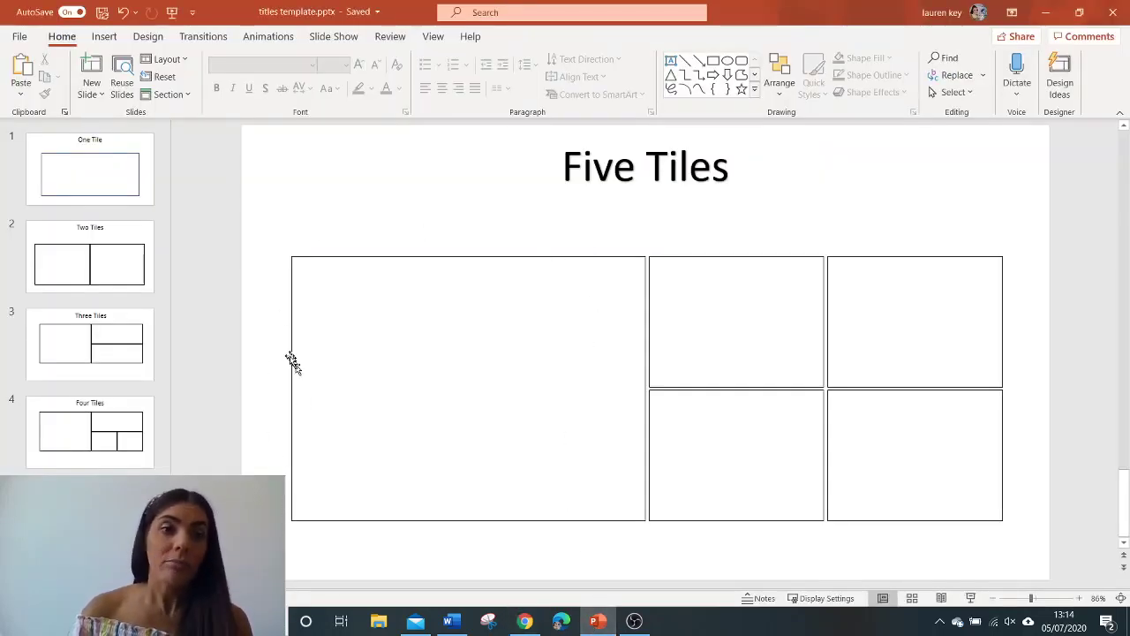
left_click(106, 39)
left_click(141, 68)
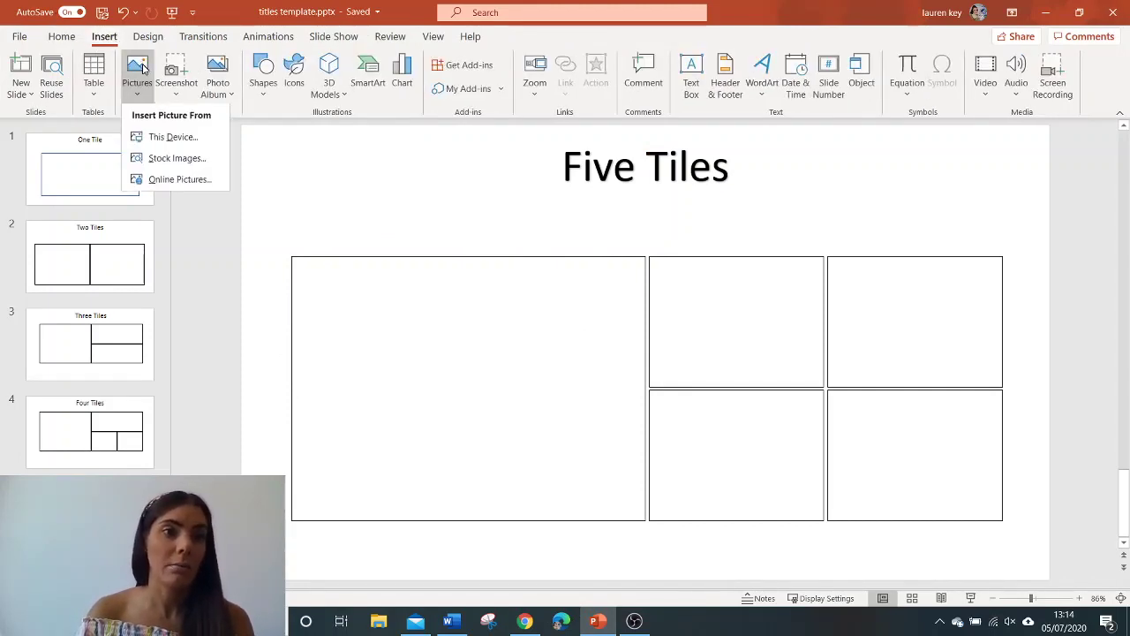
left_click(163, 139)
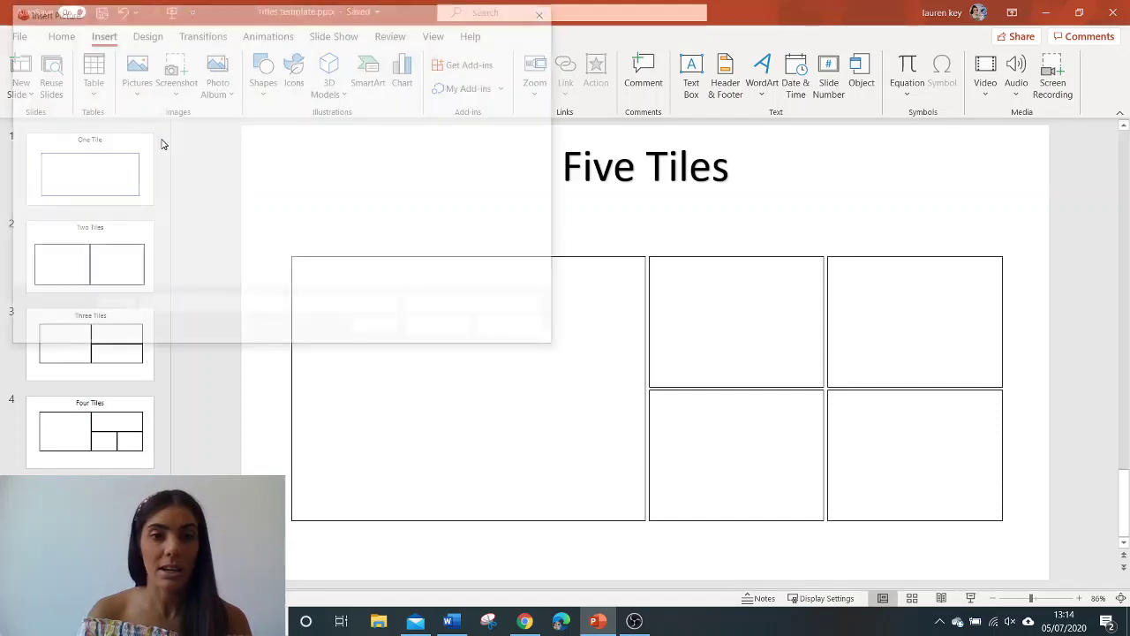
left_click(180, 223)
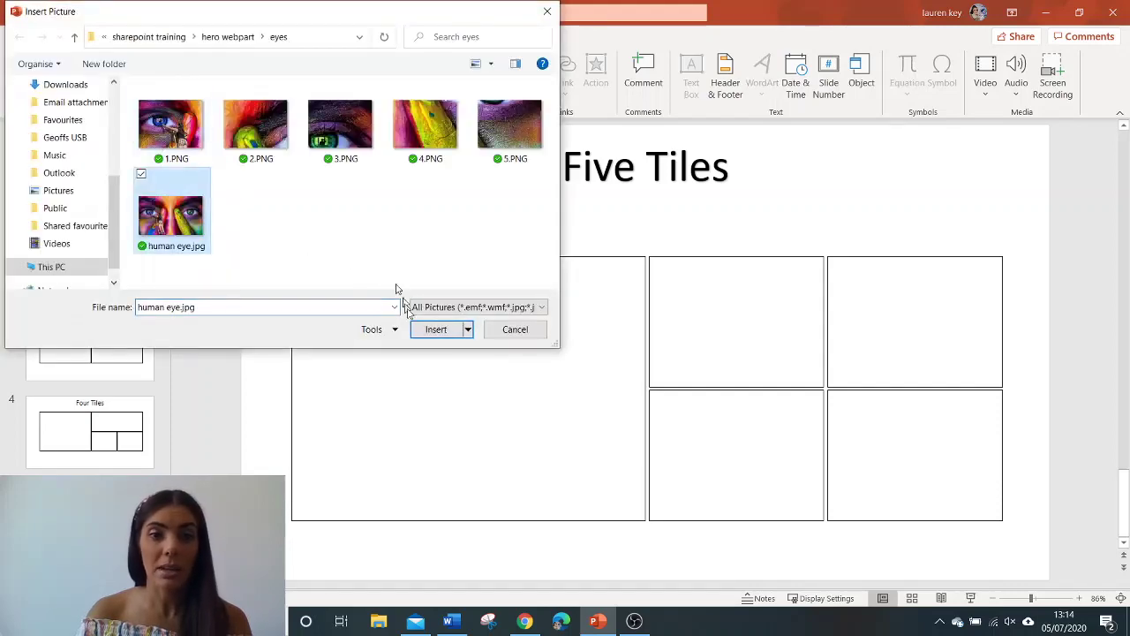
left_click(443, 333)
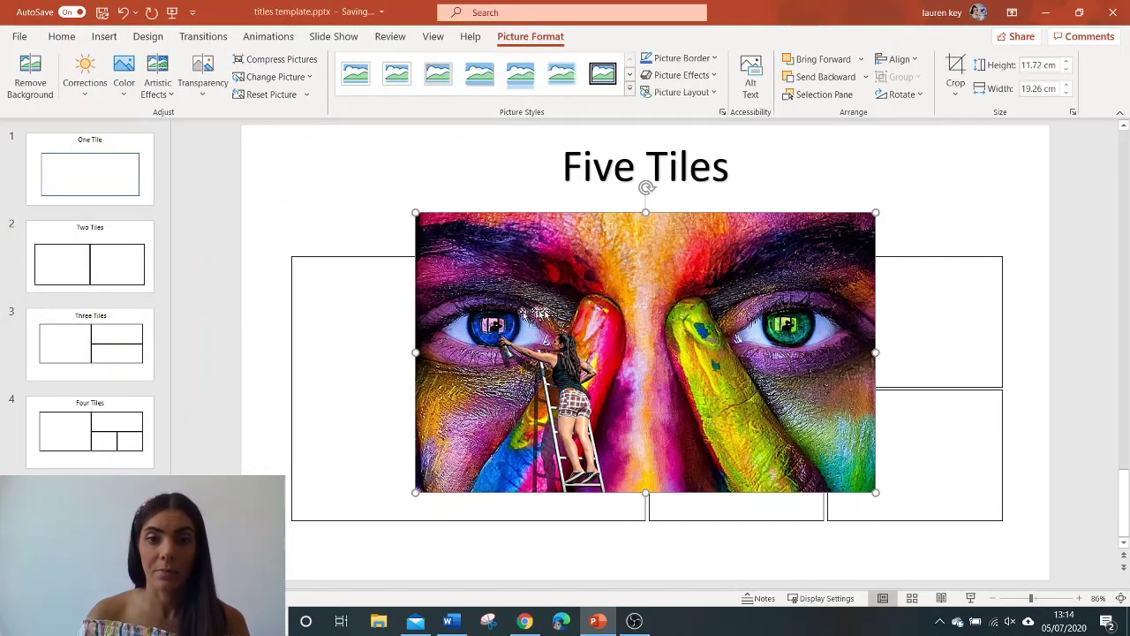
Enlarge the eyes picture to cover all five tiles, send it to back, and centre it
left_click_drag(557, 309, 419, 323)
left_click_drag(736, 507, 1006, 589)
left_click_drag(972, 552, 972, 540)
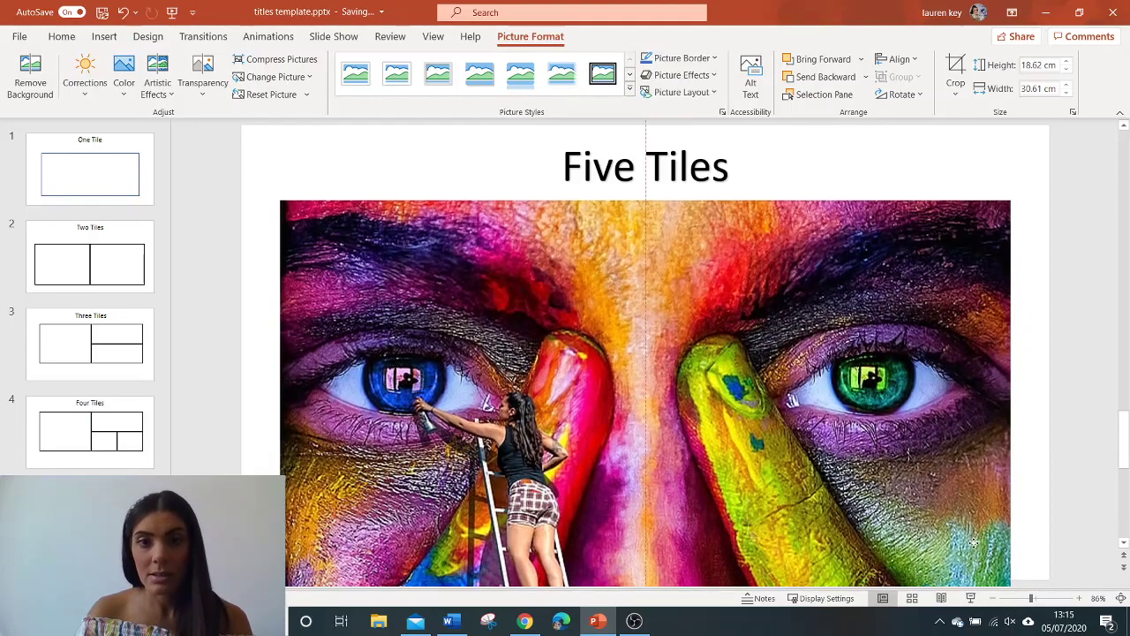
left_click(866, 77)
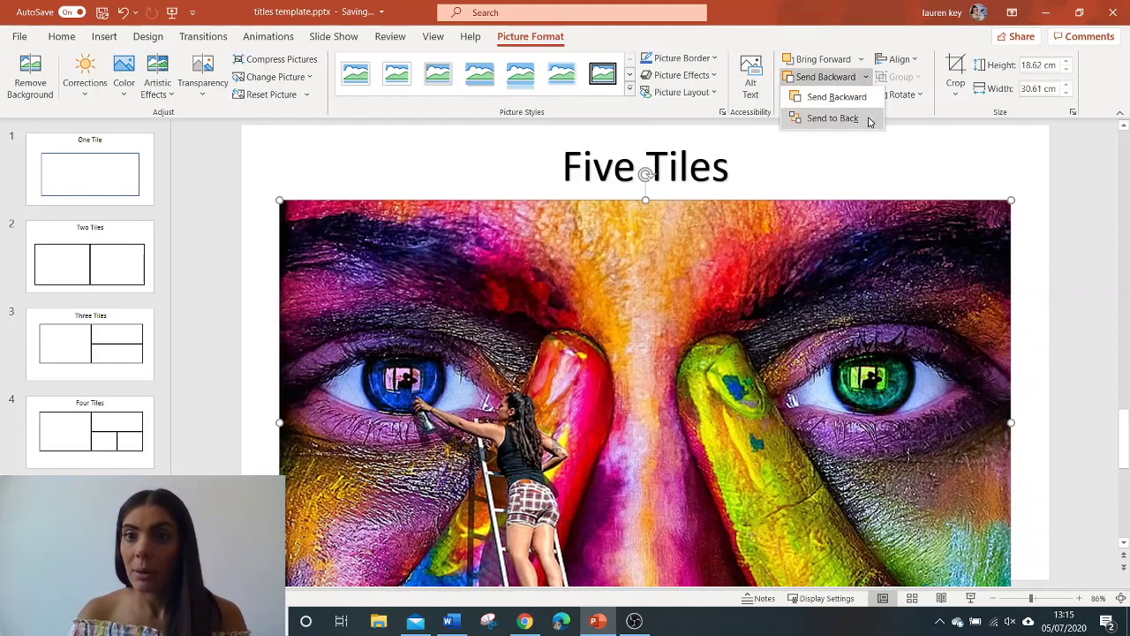
left_click(832, 118)
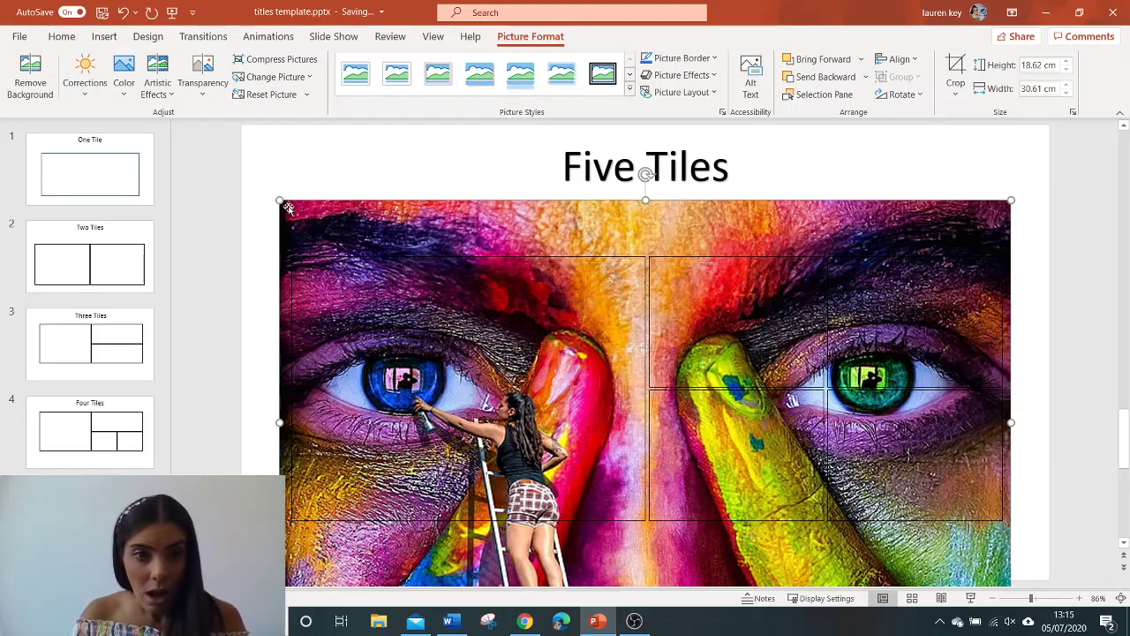
left_click_drag(279, 201, 287, 204)
left_click_drag(452, 224, 450, 219)
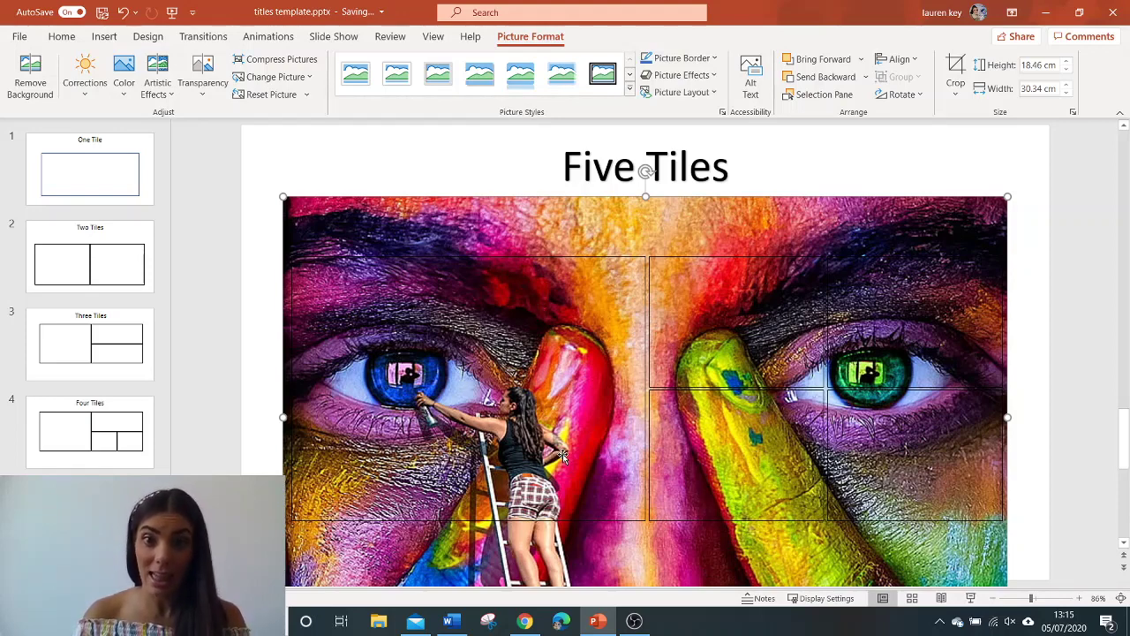
Snip the large left tile's section of the eyes picture with Snipping Tool
left_click(487, 621)
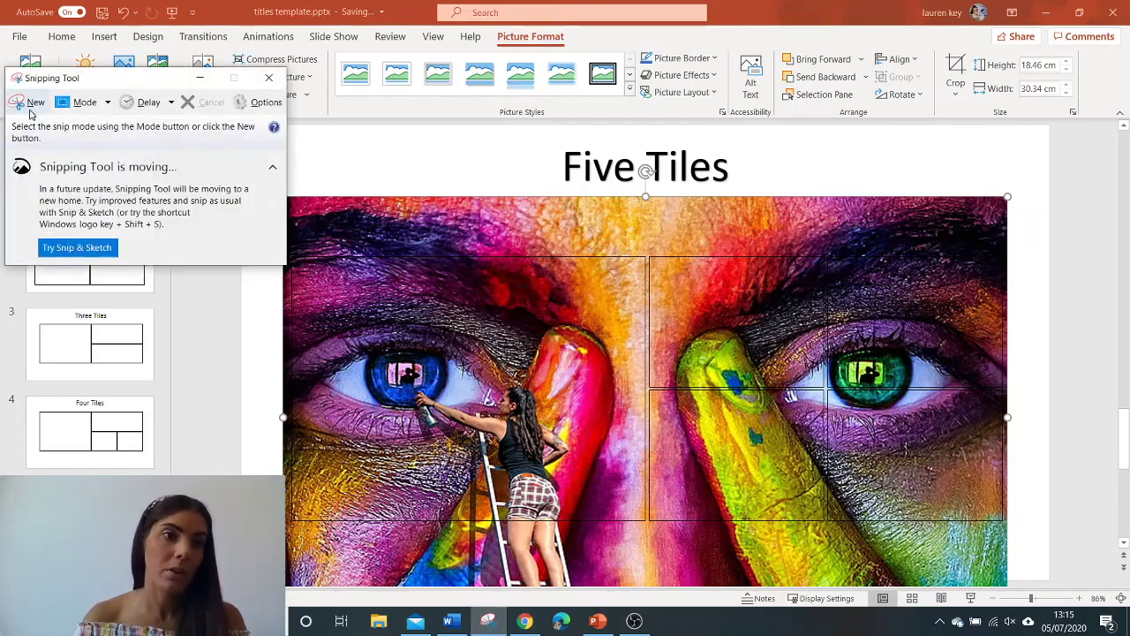
left_click(32, 104)
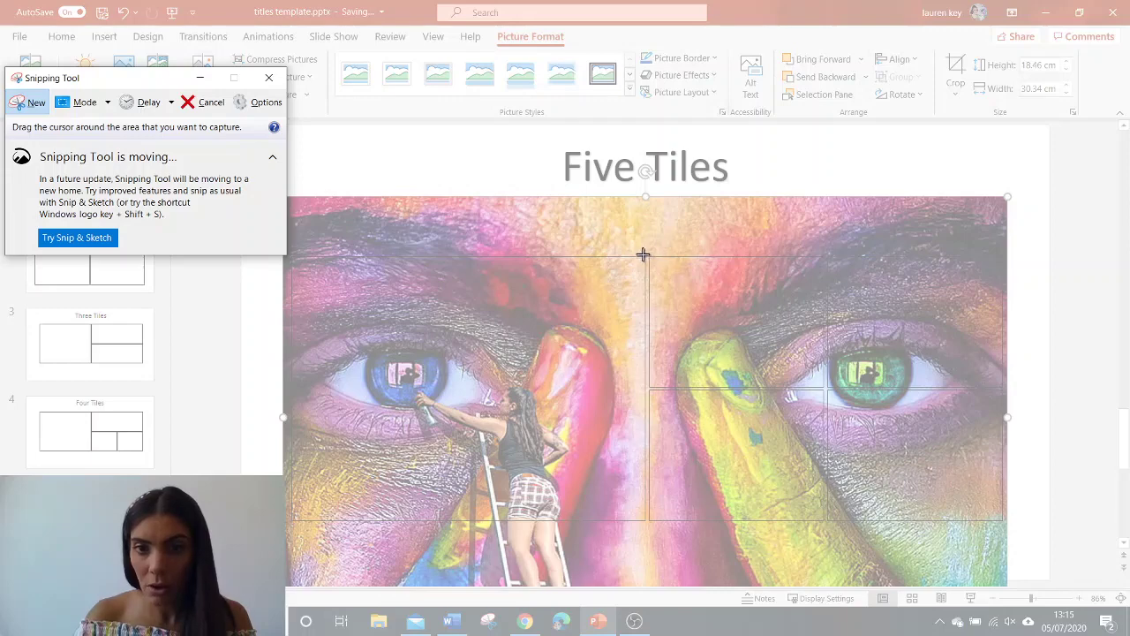
left_click_drag(644, 256, 294, 519)
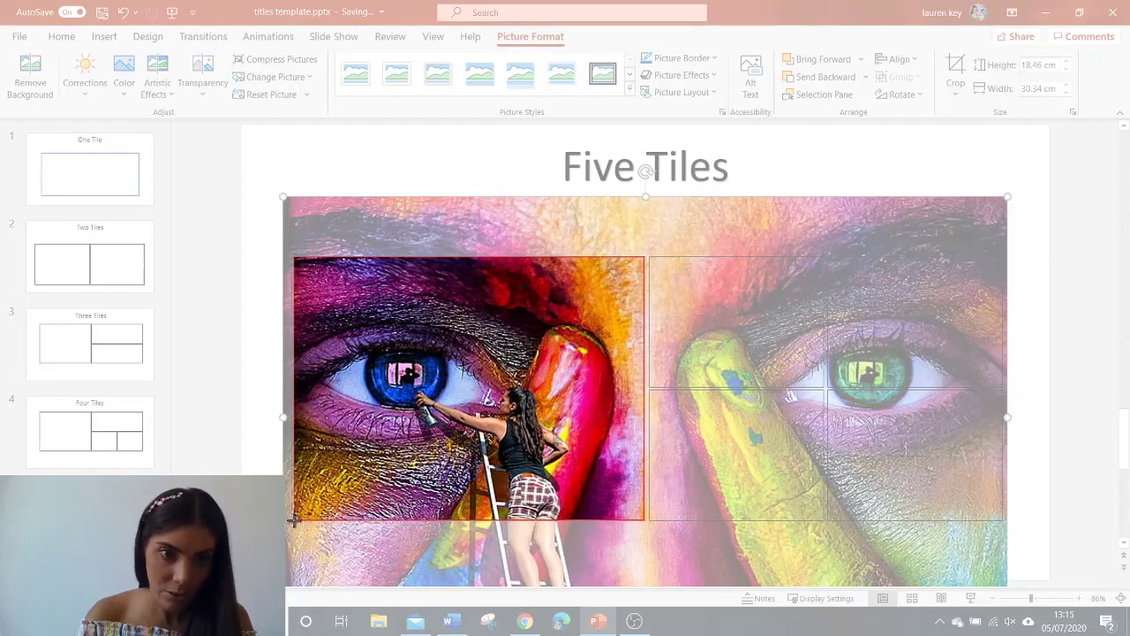
left_click_drag(294, 520, 294, 520)
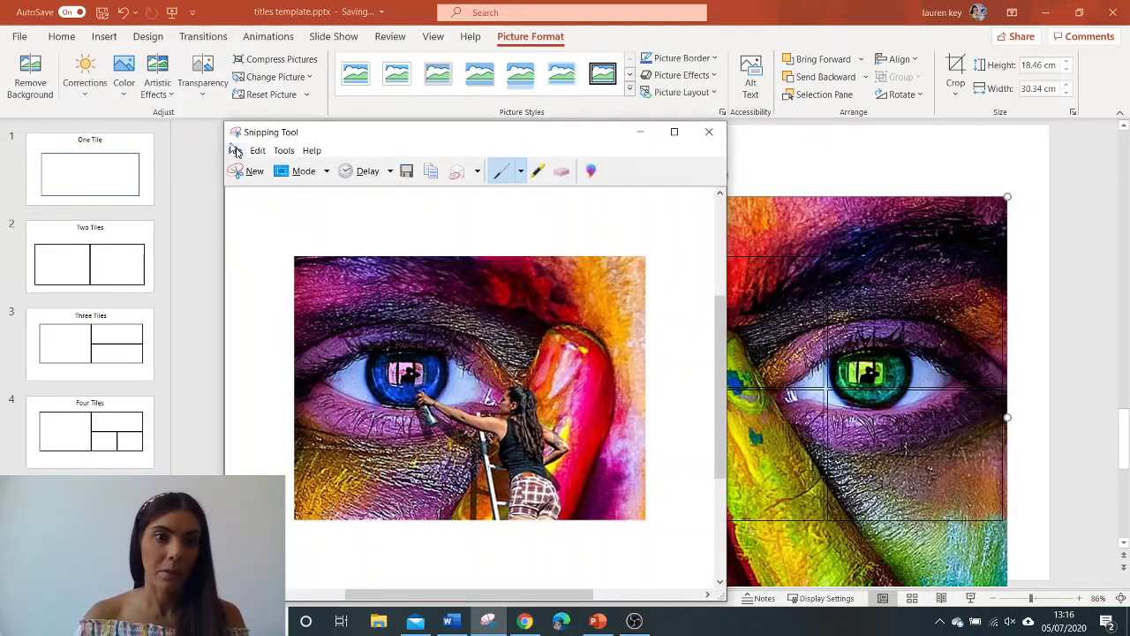
Save the snip as Capture.PNG in hero webpart > eyes and minimise Snipping Tool
left_click(234, 151)
left_click(256, 187)
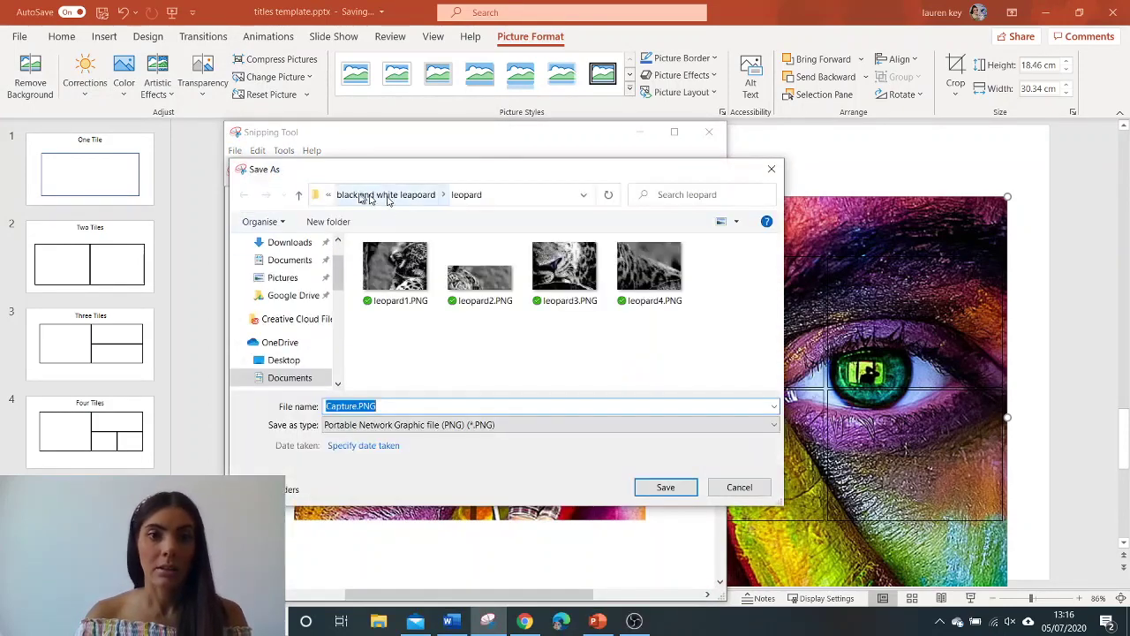
left_click(329, 196)
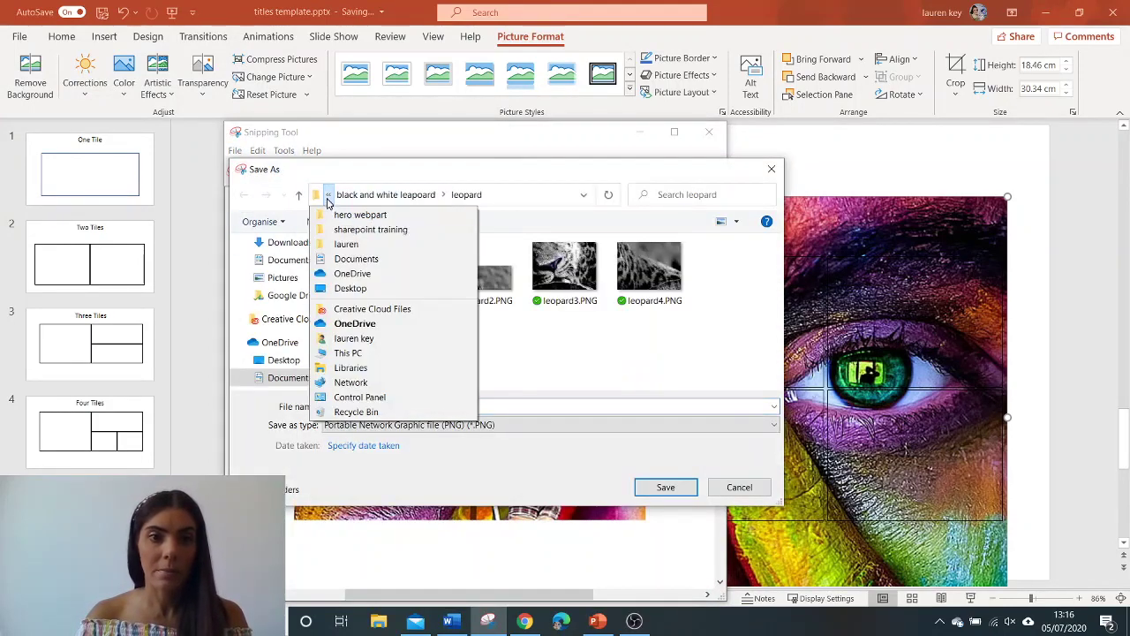
left_click(327, 217)
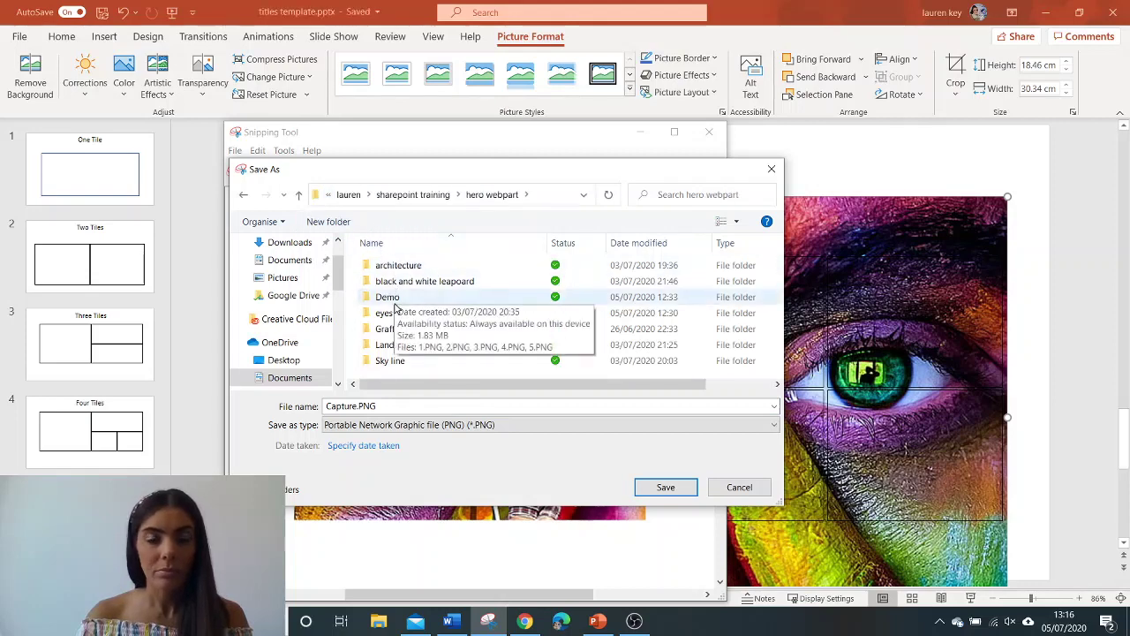
left_click(395, 302)
left_click(396, 313)
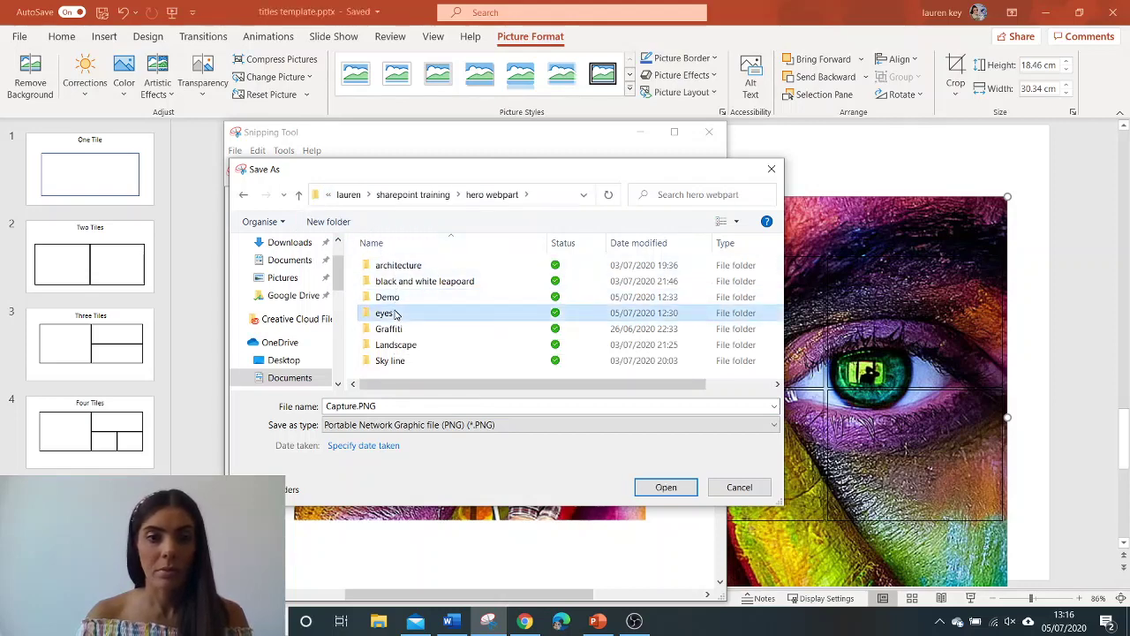
double_click(397, 315)
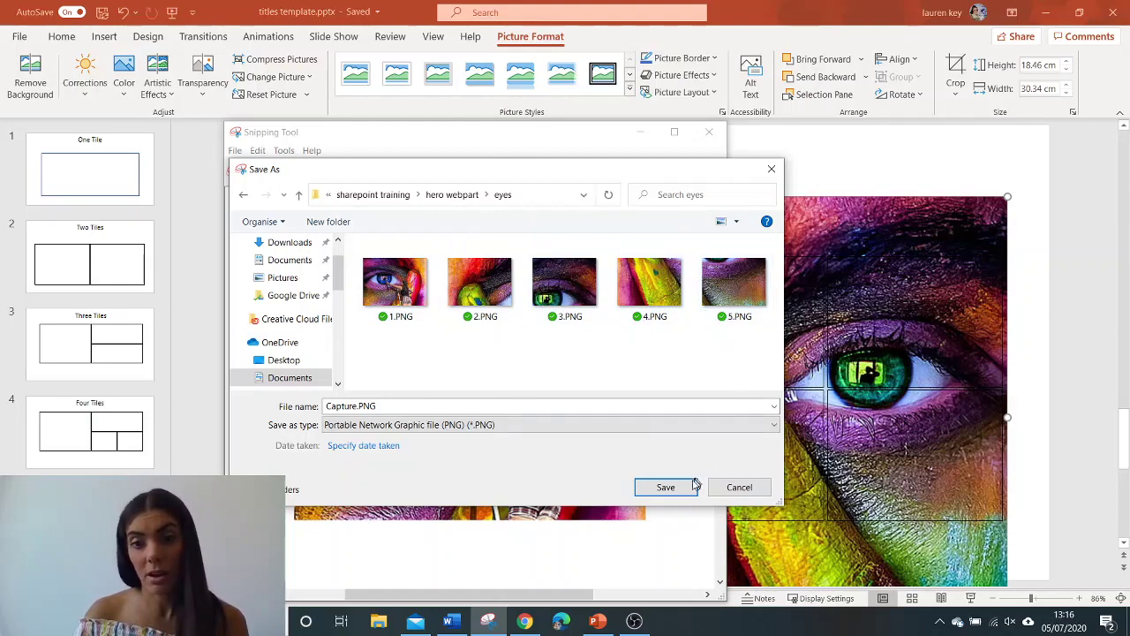
left_click(665, 486)
left_click(642, 132)
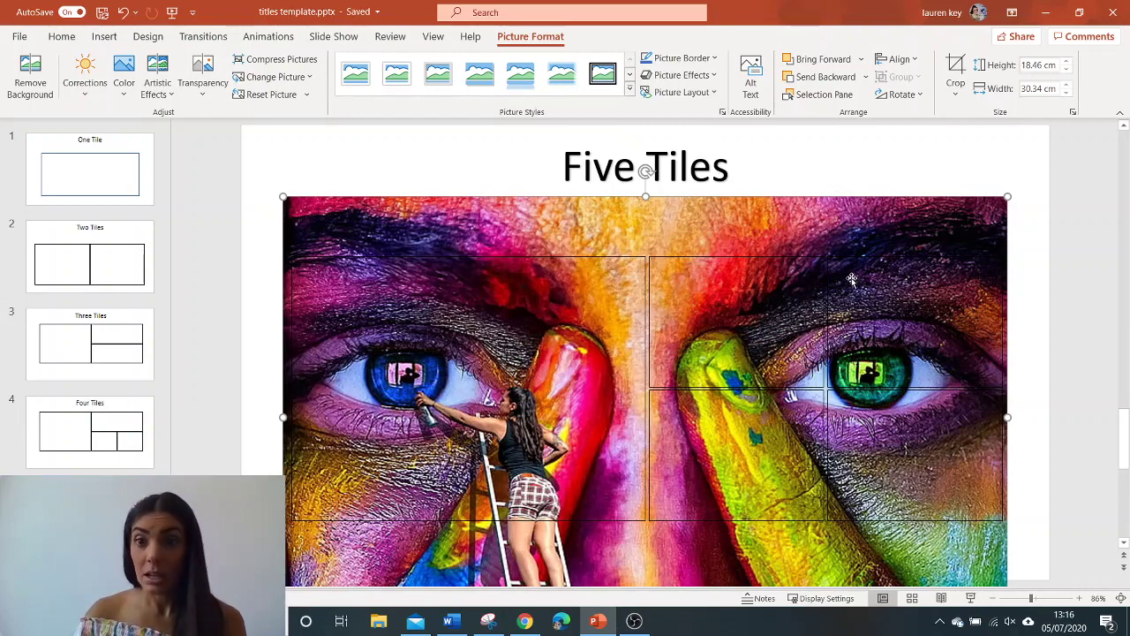
Edit the SharePoint page and insert a Hero web part in a new section
left_click(525, 621)
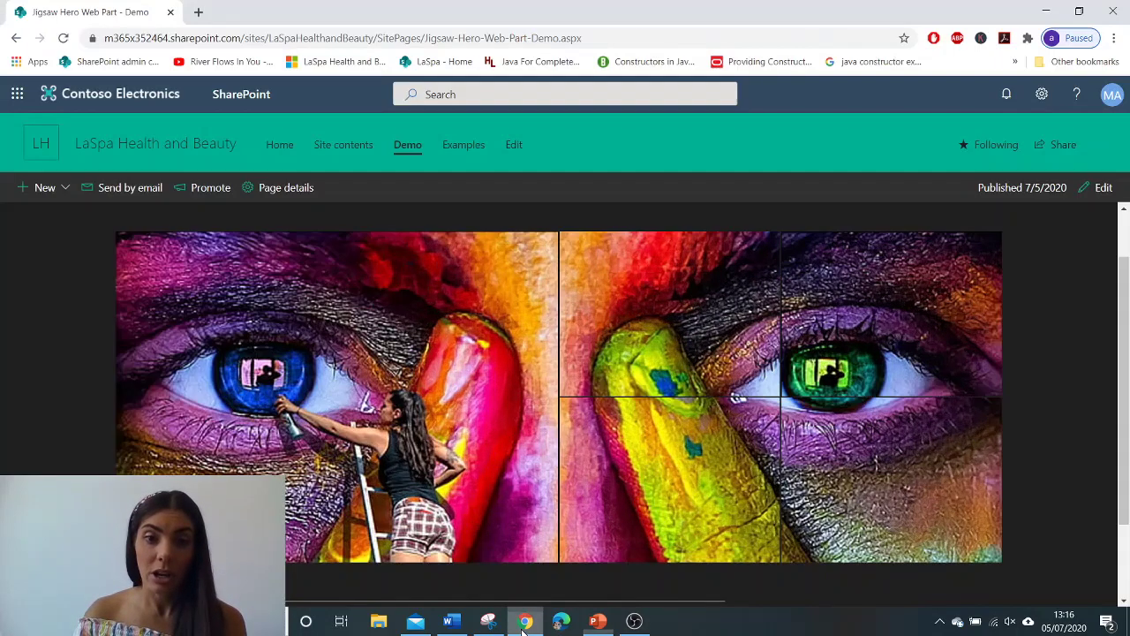
left_click(1102, 187)
scroll(476, 394, "down", 4)
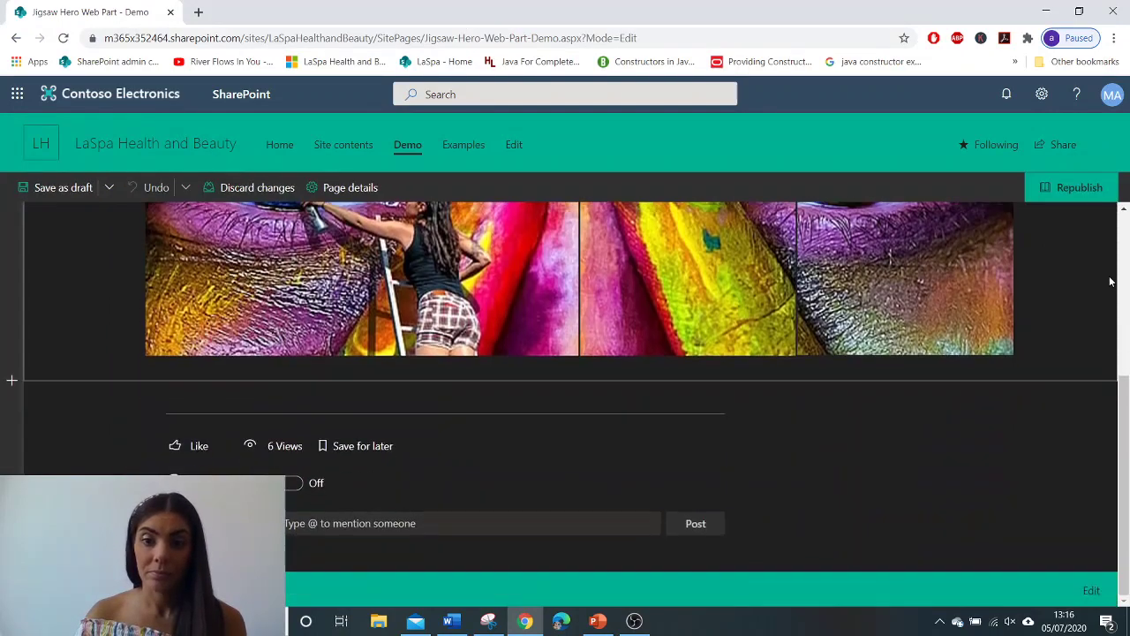
left_click(580, 390)
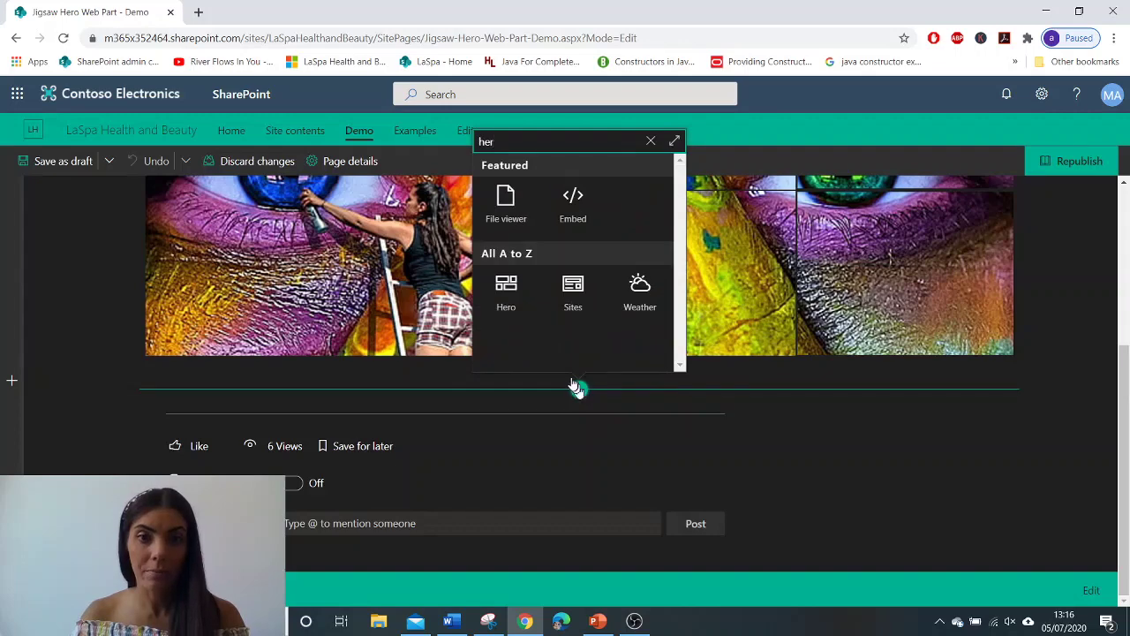
left_click(507, 294)
Open the Hero settings and keep the Five tiles layout after comparing with the template
scroll(510, 292, "down", 3)
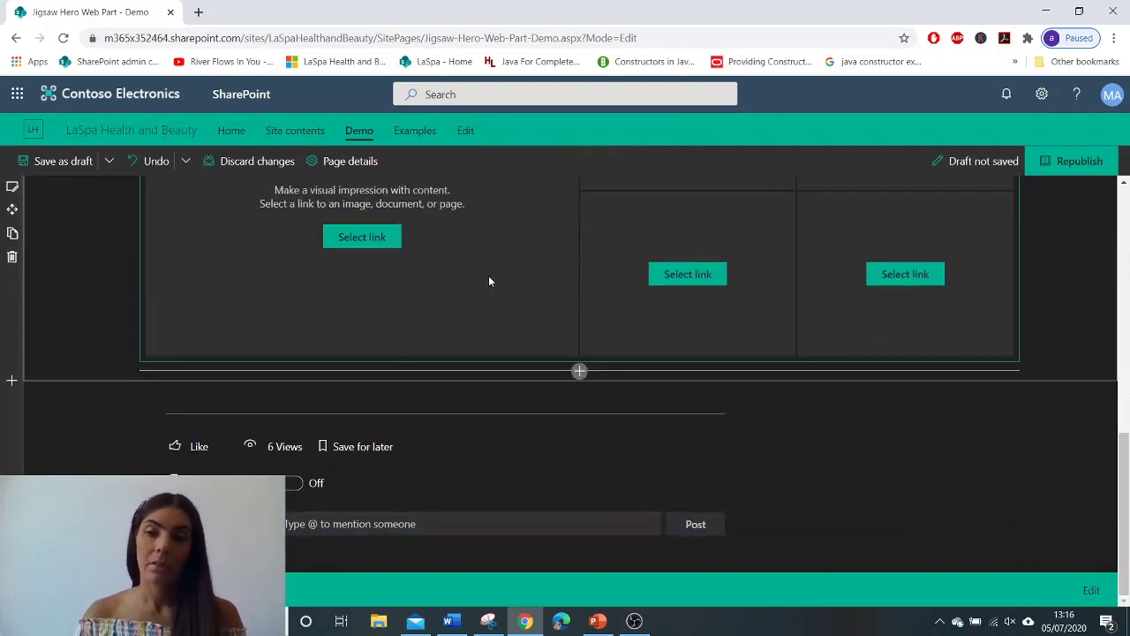
scroll(488, 276, "up", 3)
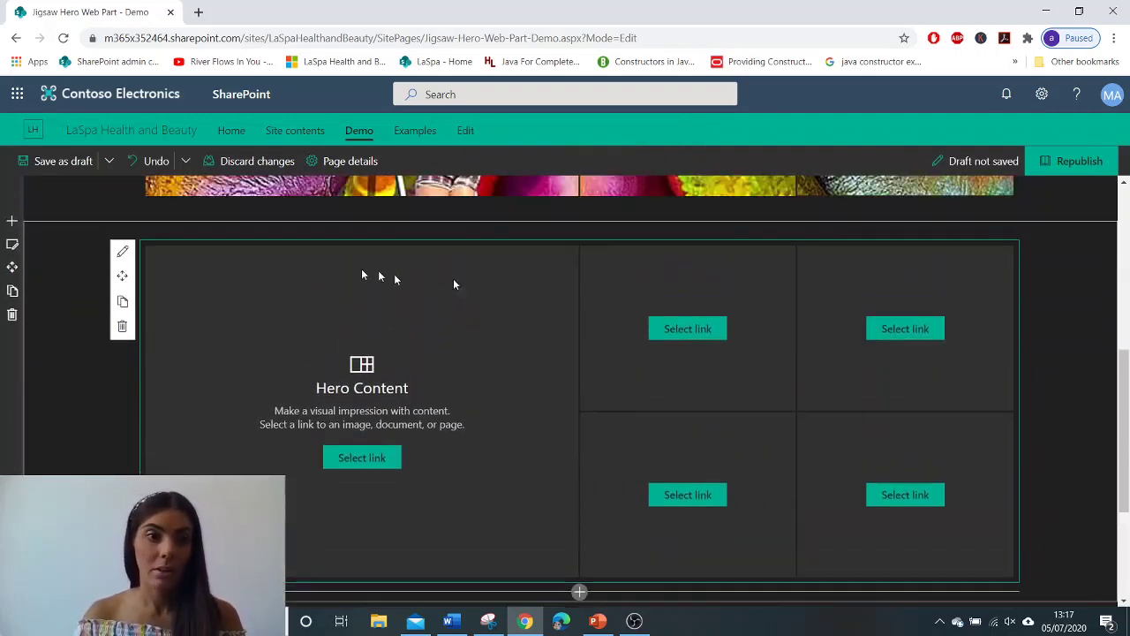
left_click(122, 251)
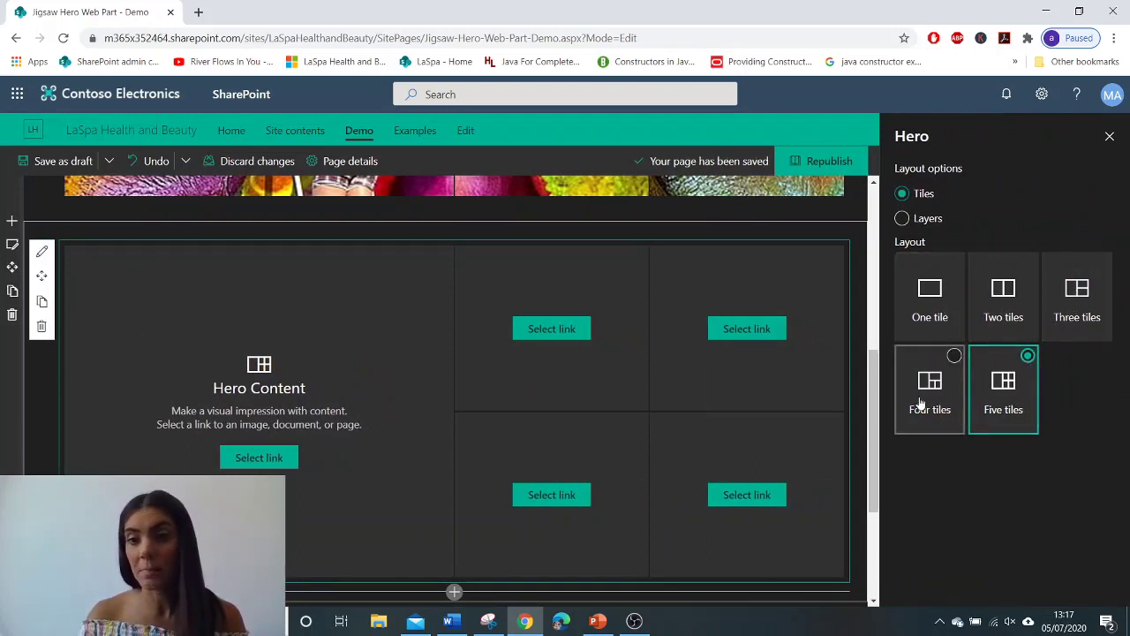
left_click(598, 620)
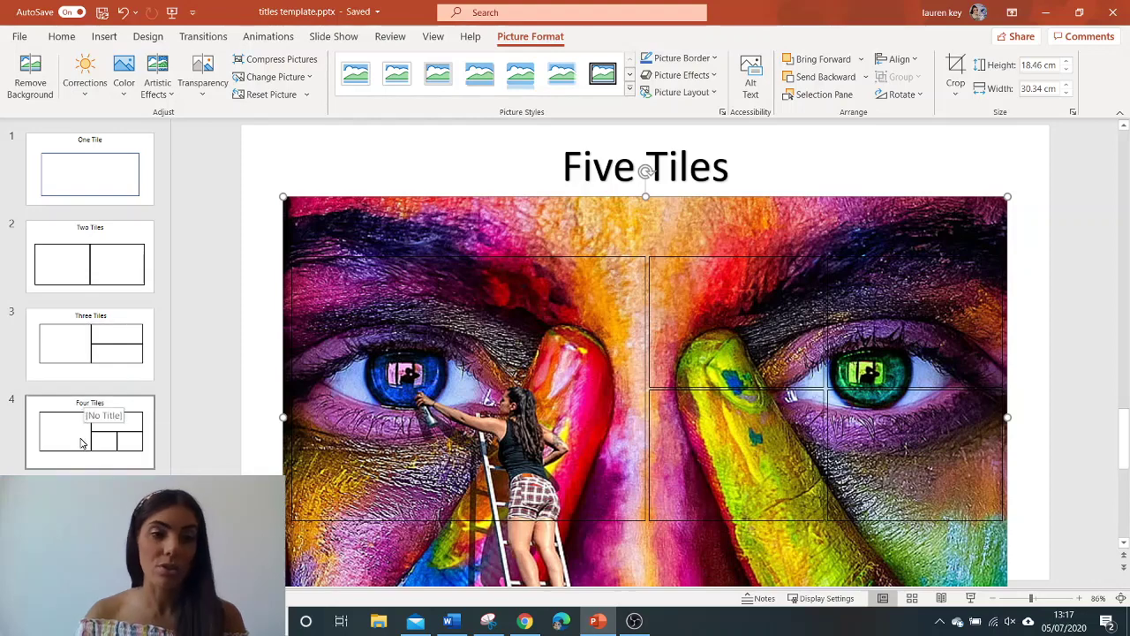
left_click(533, 622)
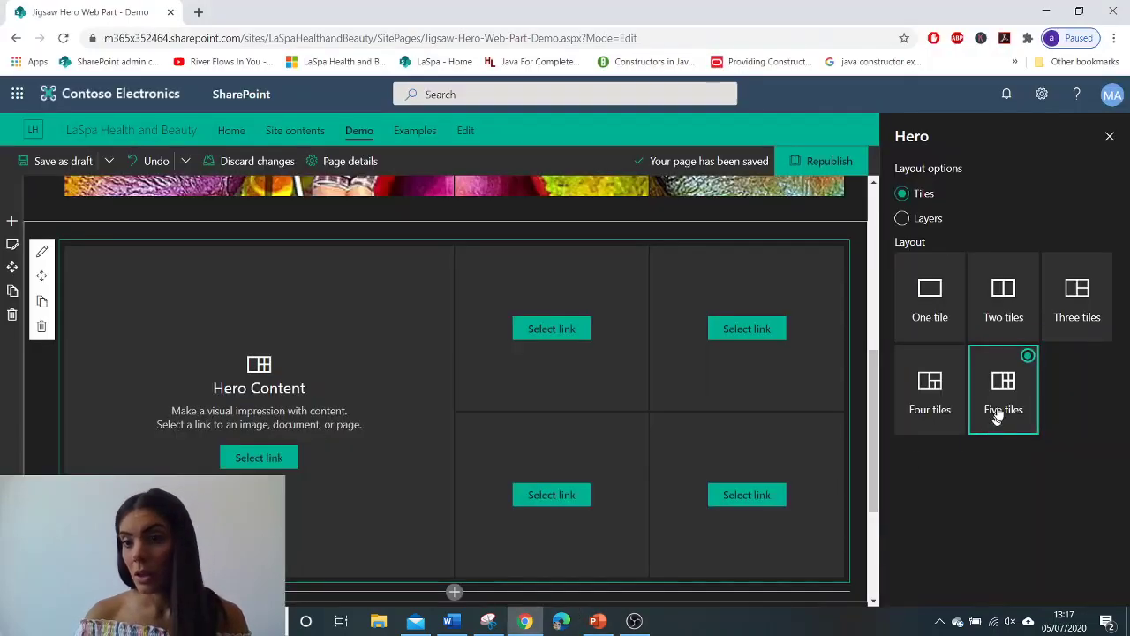
Open the large first tile's image picker and browse the site's Site Assets library
left_click(261, 462)
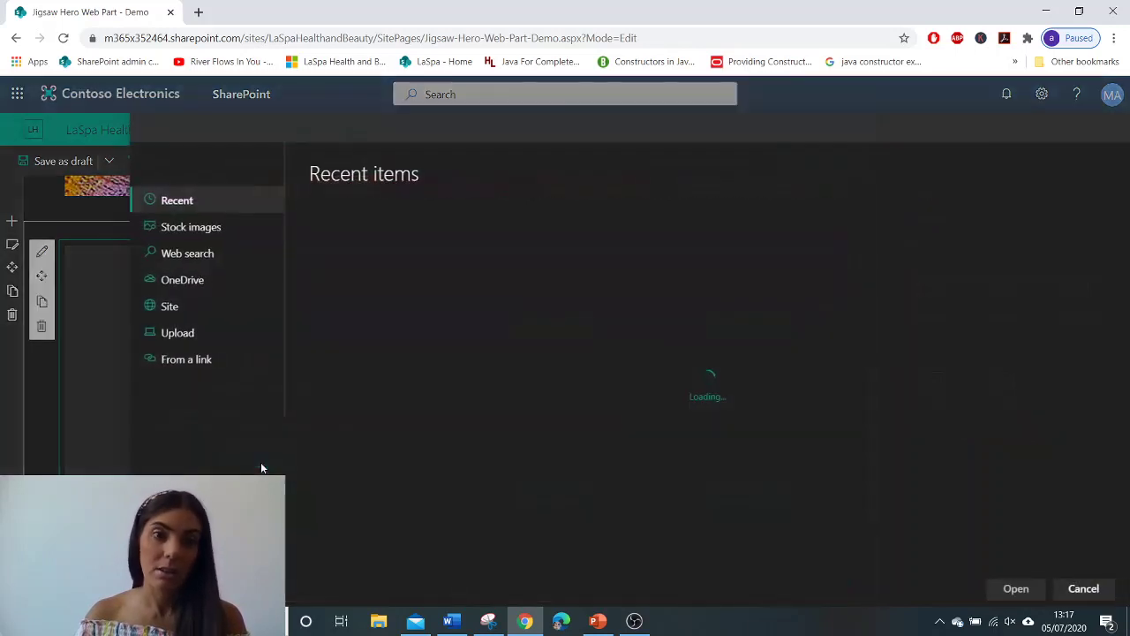
left_click(222, 319)
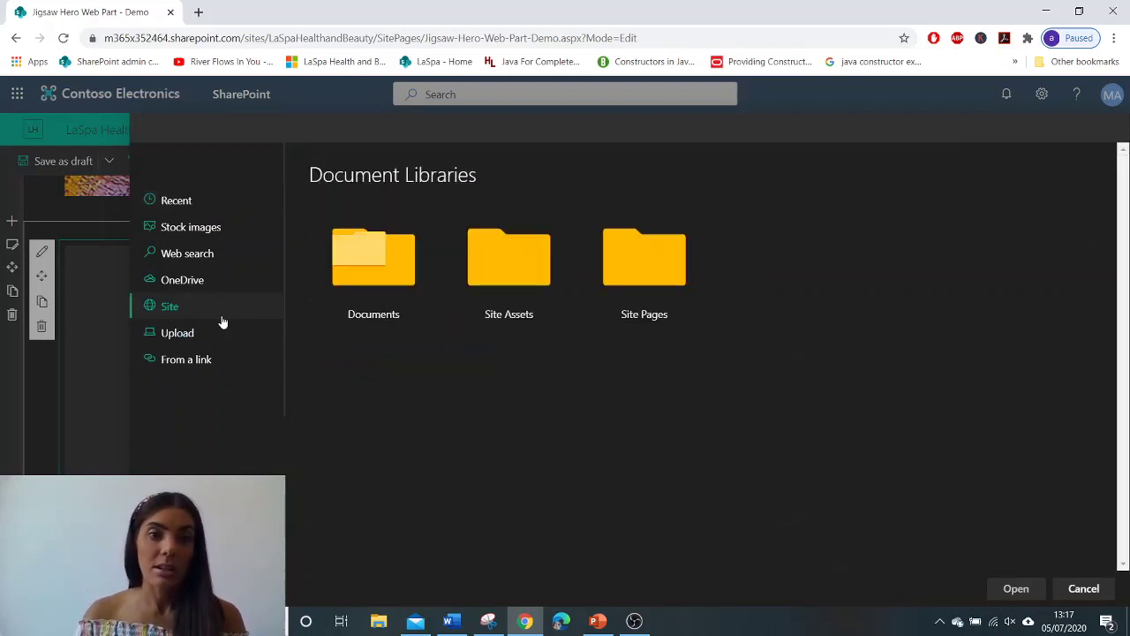
left_click(529, 291)
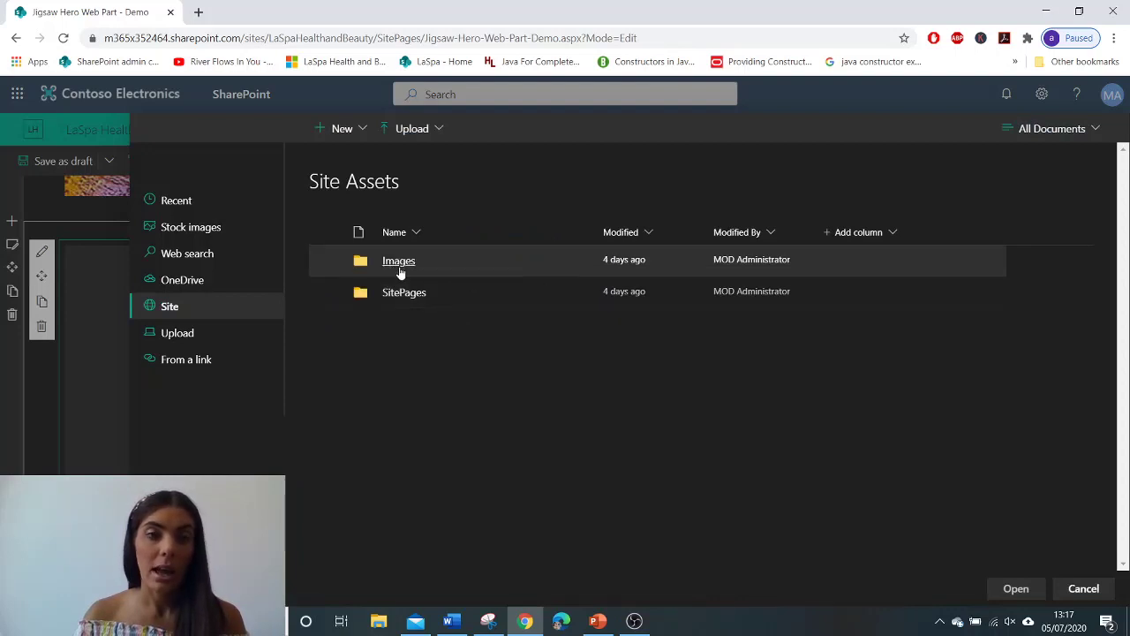
Drag 1.PNG–5.PNG from the local hero webpart > eyes folder into Site Assets' Images folder
left_click(399, 267)
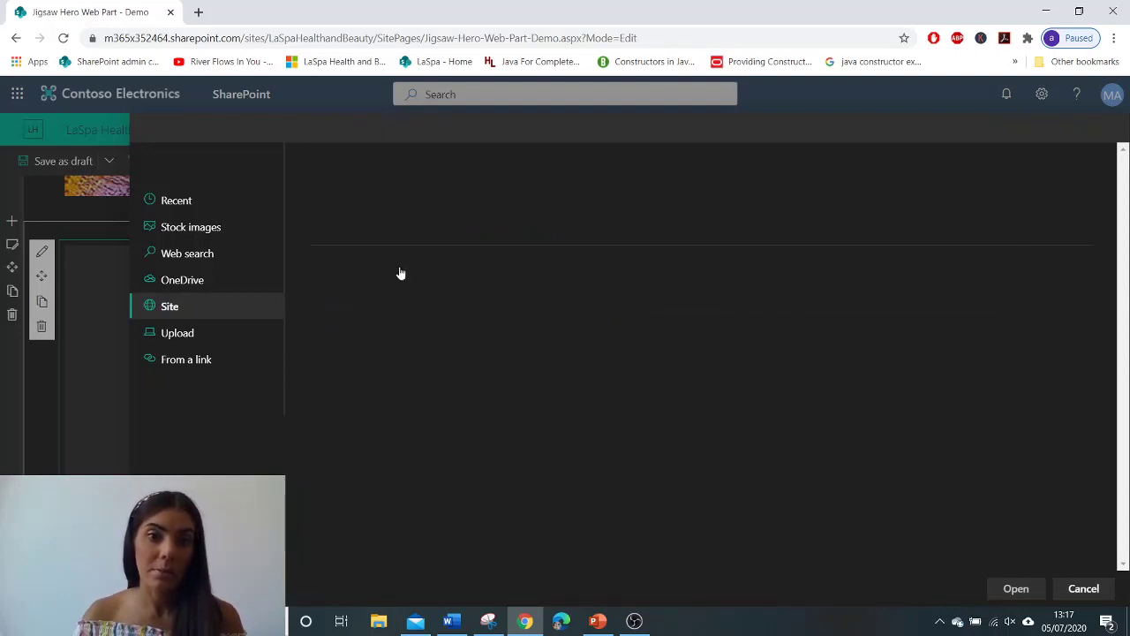
left_click(377, 621)
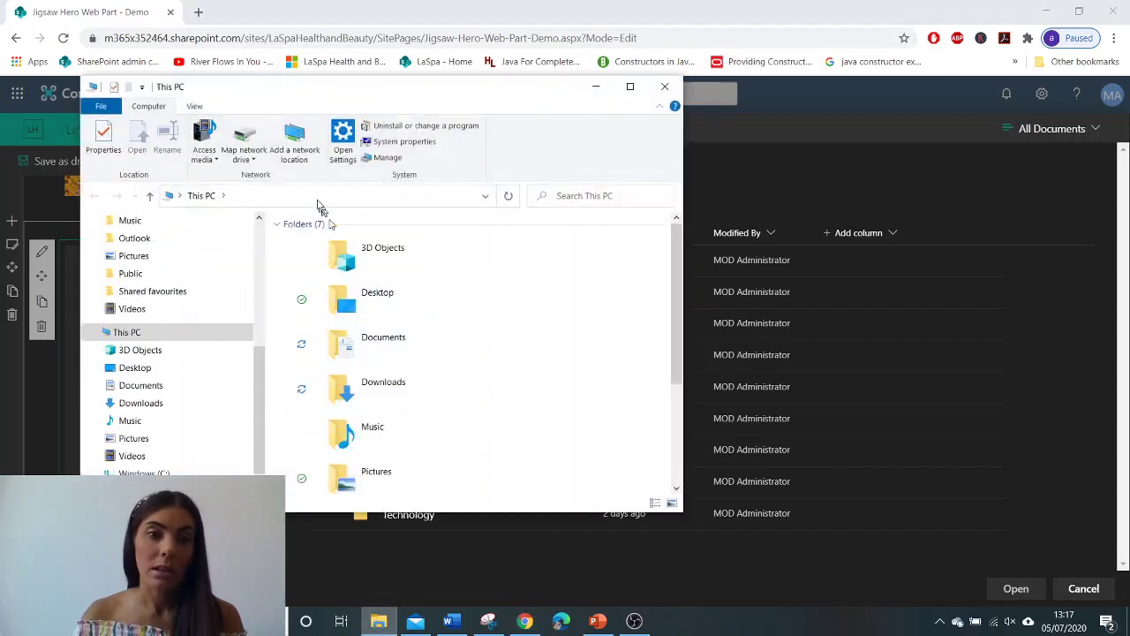
left_click(143, 386)
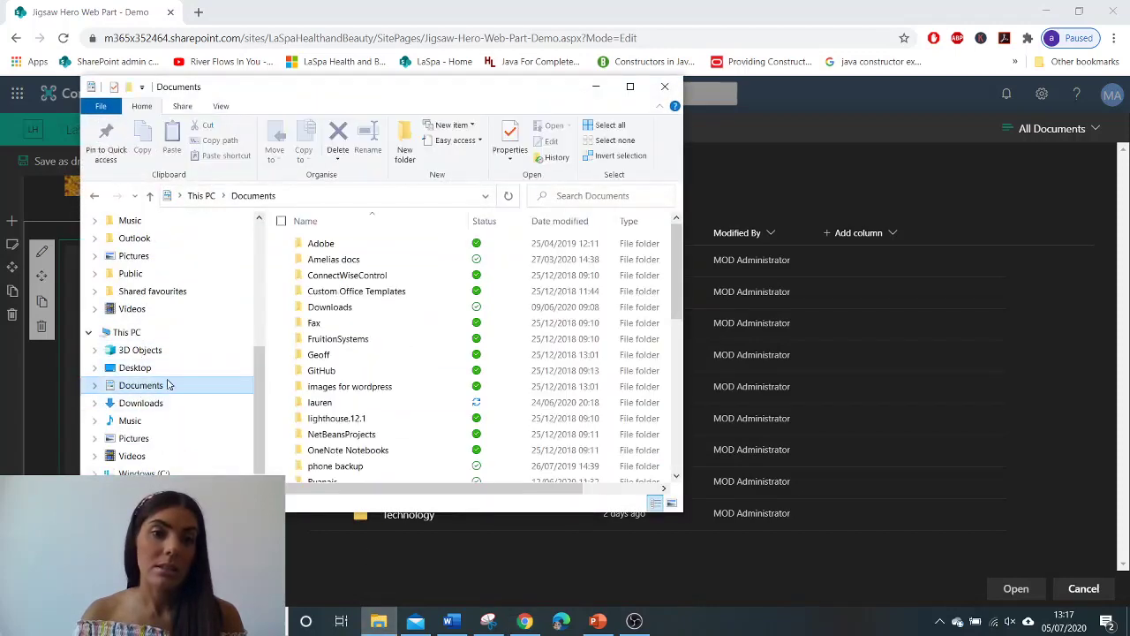
double_click(323, 402)
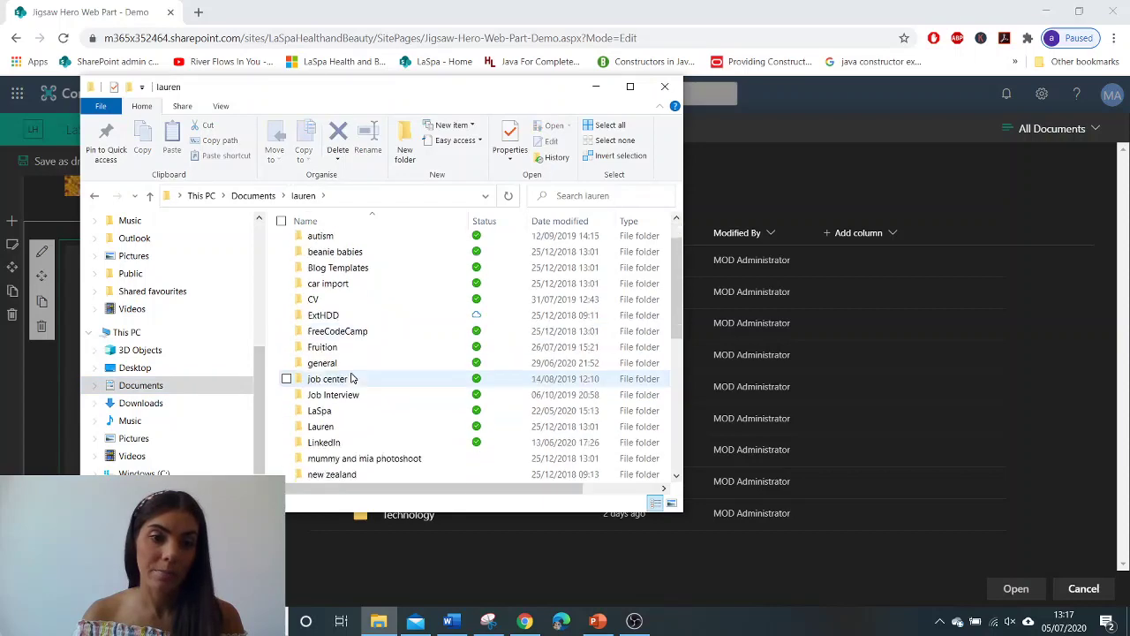
scroll(344, 397, "down", 5)
double_click(344, 380)
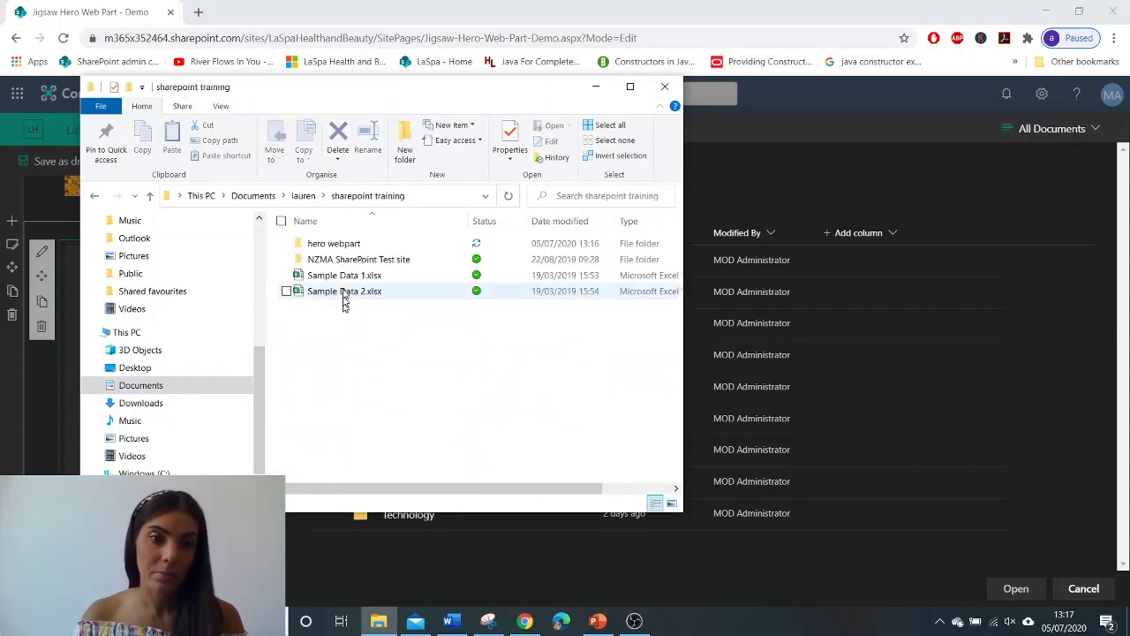
double_click(340, 244)
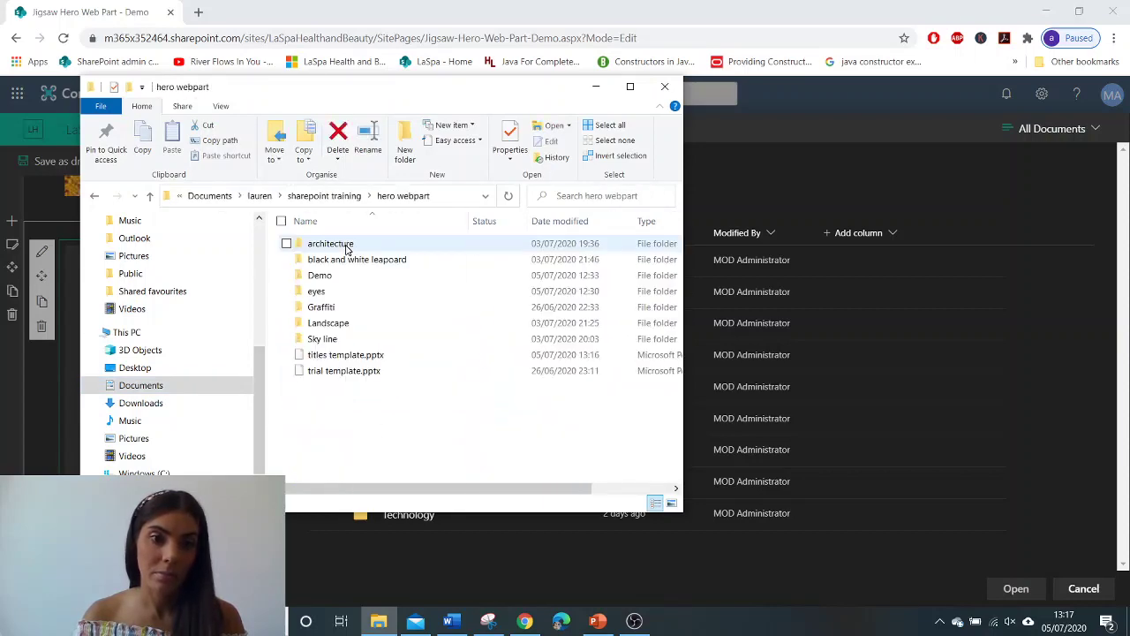
double_click(317, 293)
left_click(331, 264)
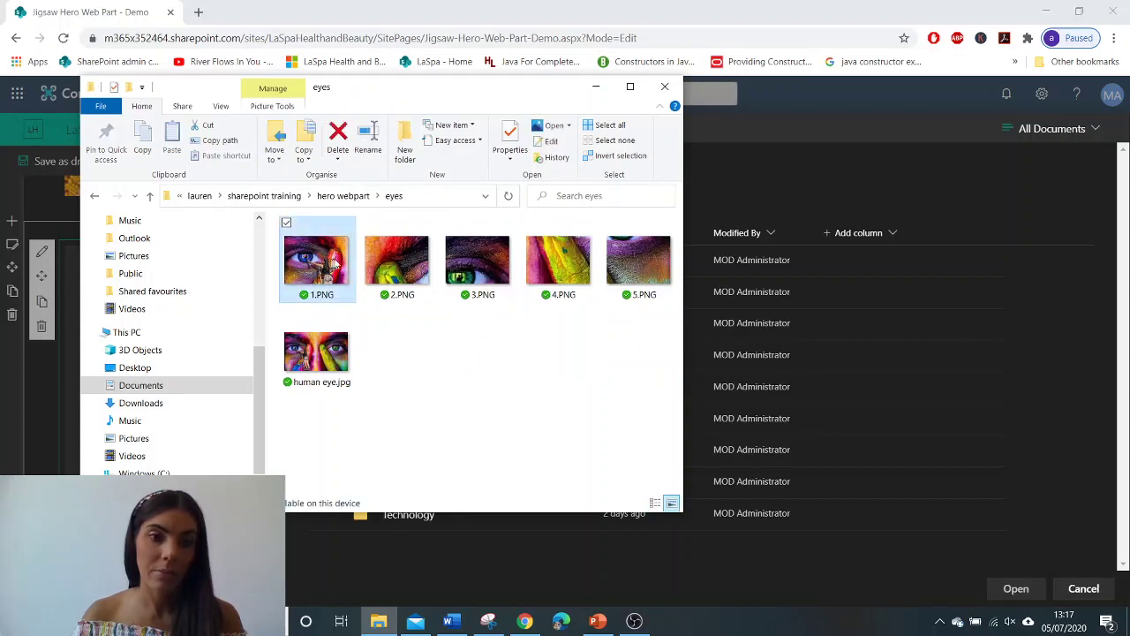
left_click(660, 267, "shift")
left_click_drag(644, 269, 432, 292)
Fill the first Hero tile with 1.PNG from the eyes folder
left_click(596, 85)
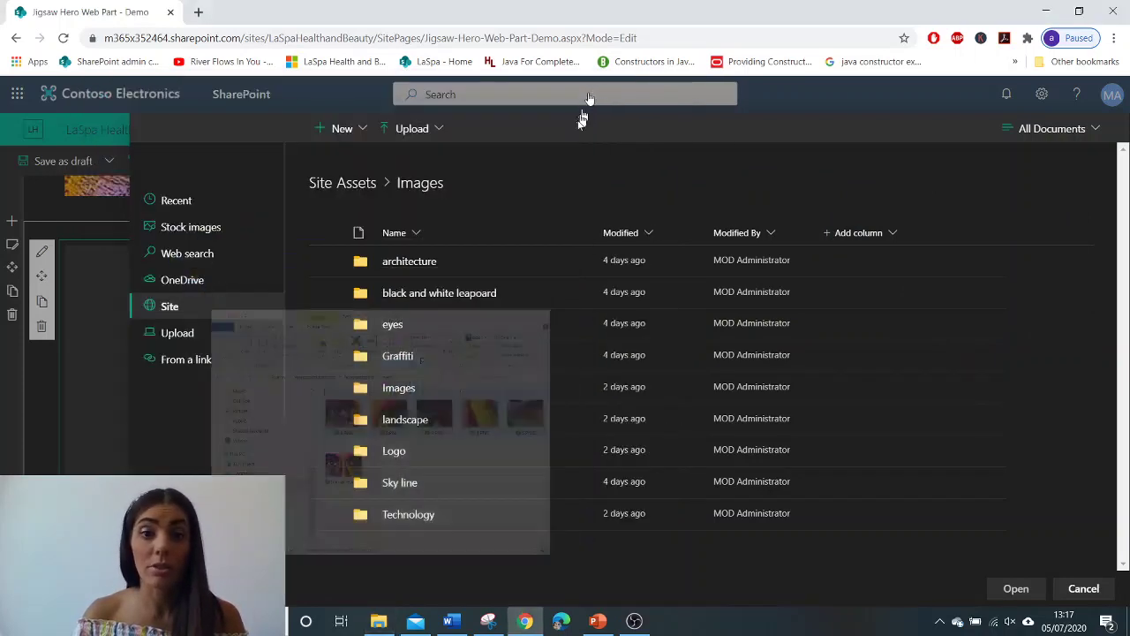
left_click(391, 323)
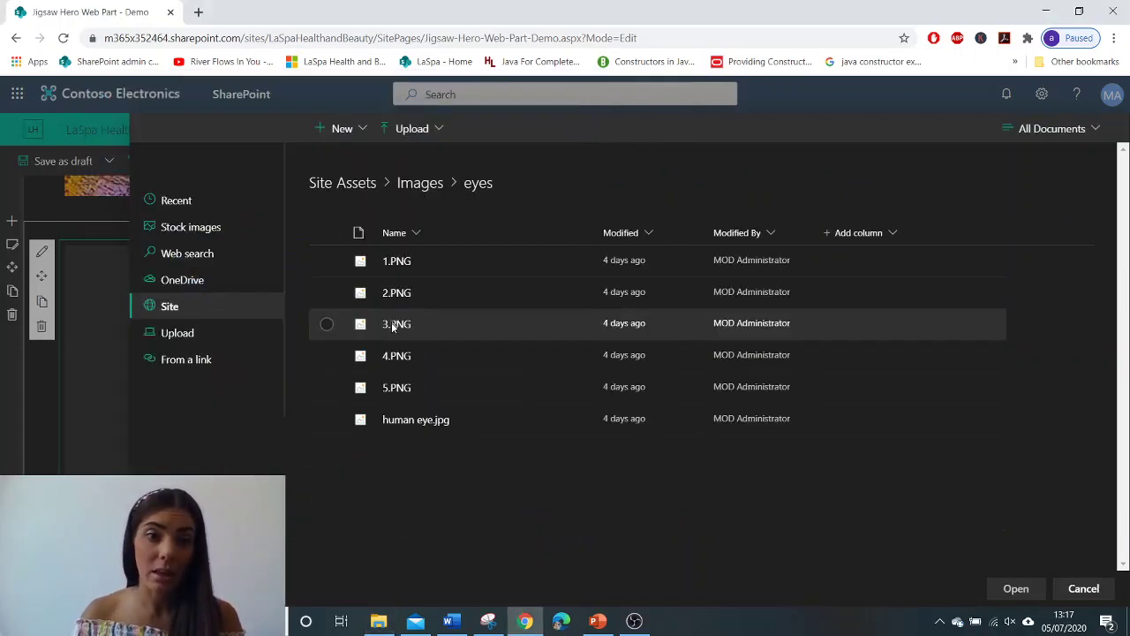
left_click(394, 261)
left_click(1039, 598)
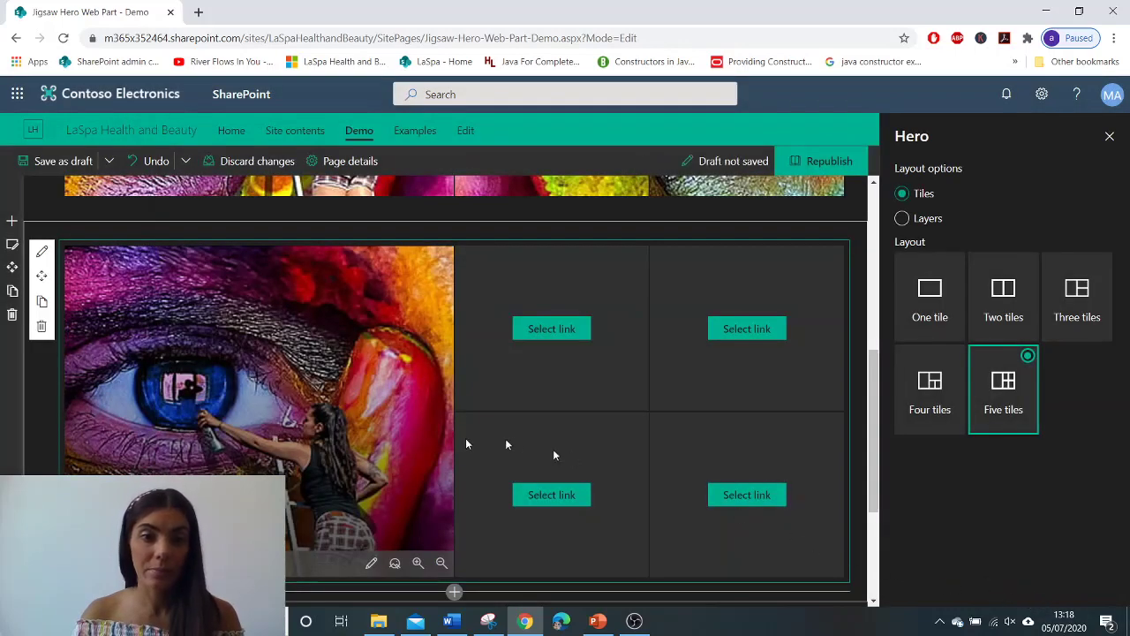
Set the second tile's image to 2.PNG from Site Assets > Images > eyes
left_click(551, 328)
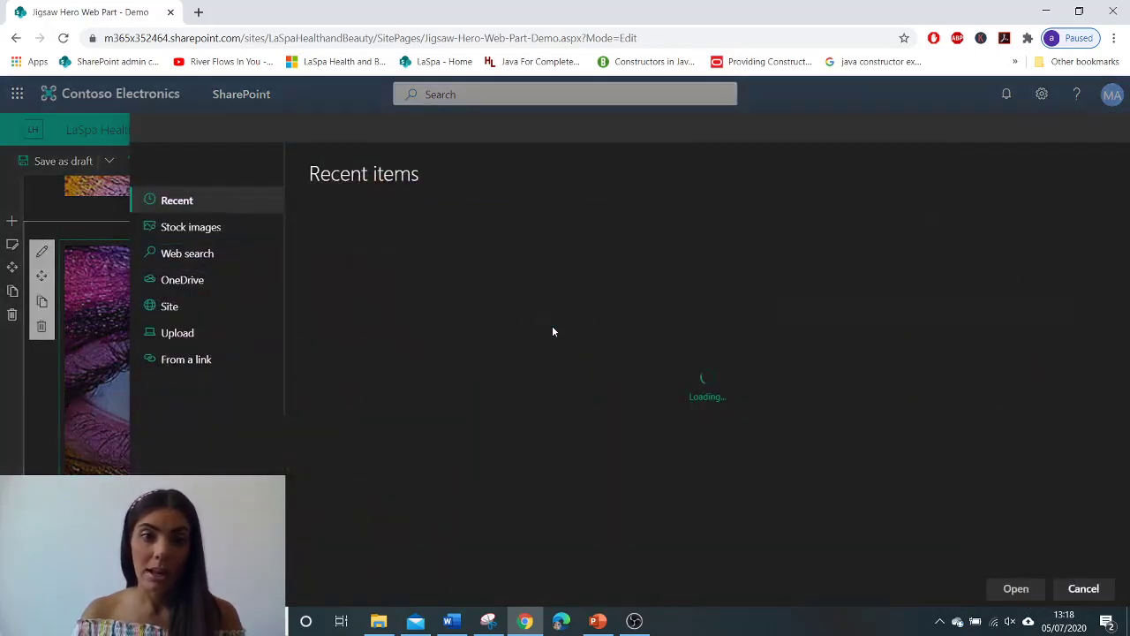
left_click(188, 332)
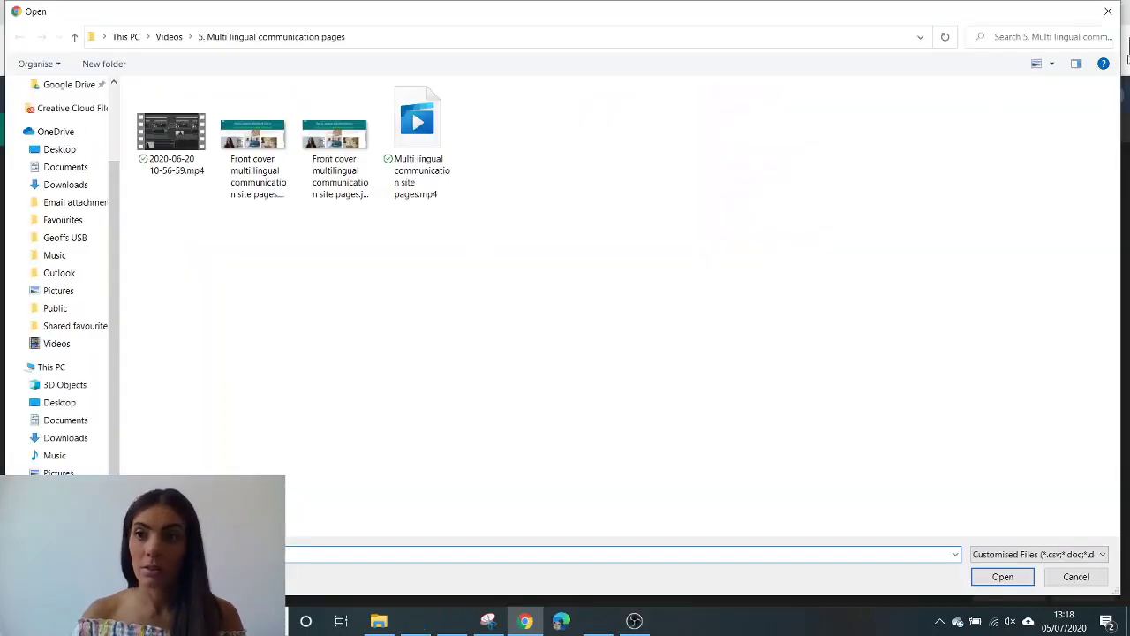
left_click(1109, 11)
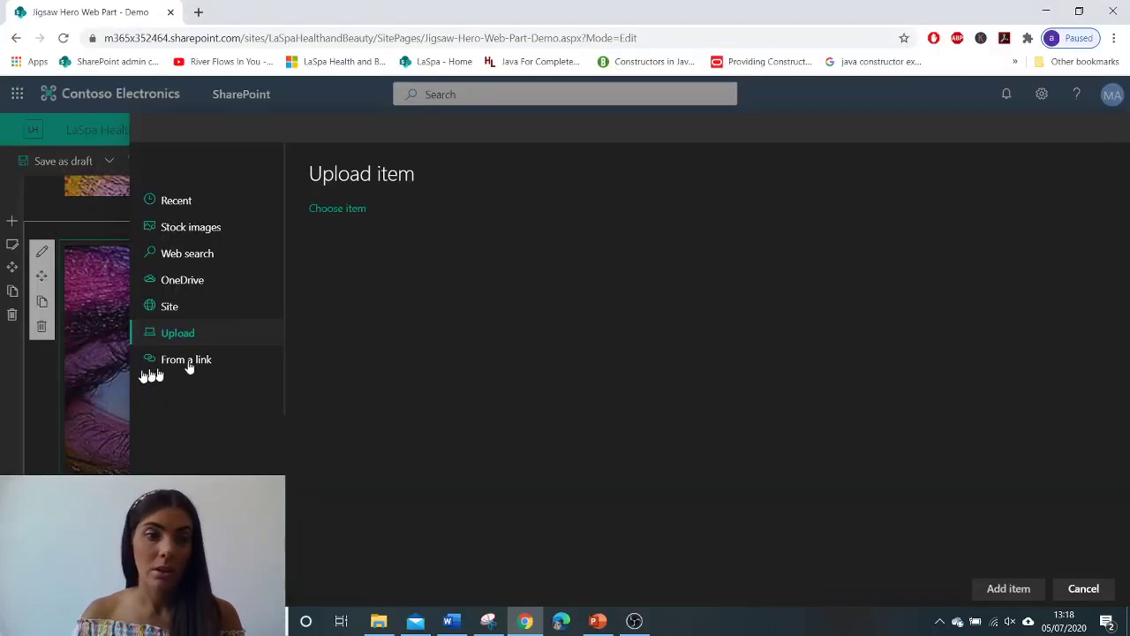
left_click(170, 313)
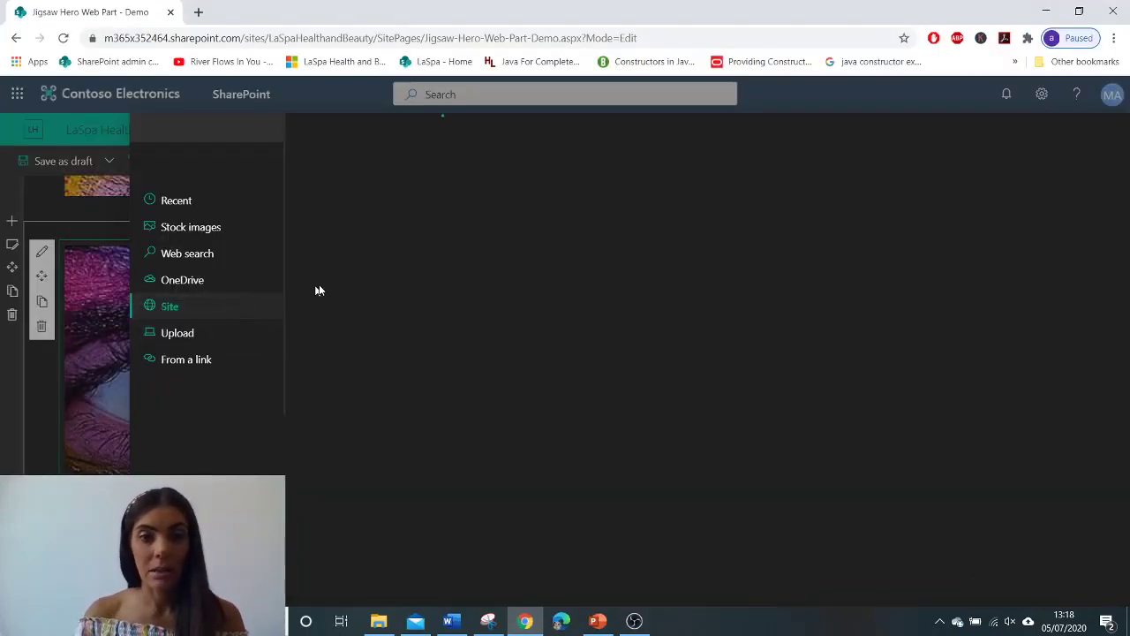
left_click(501, 284)
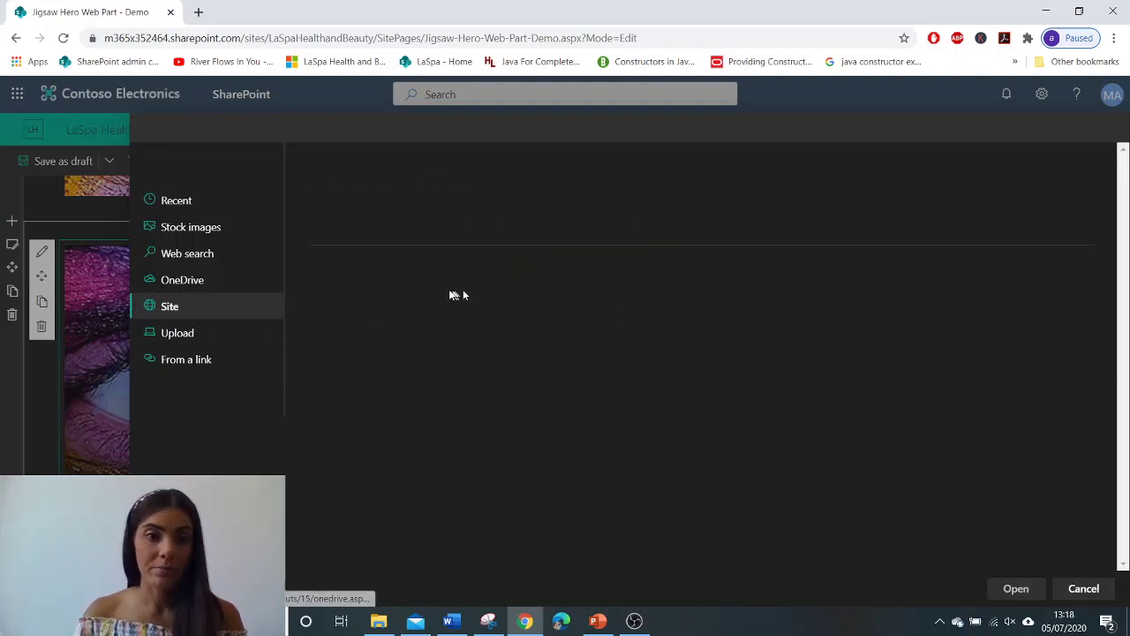
left_click(393, 266)
left_click(393, 324)
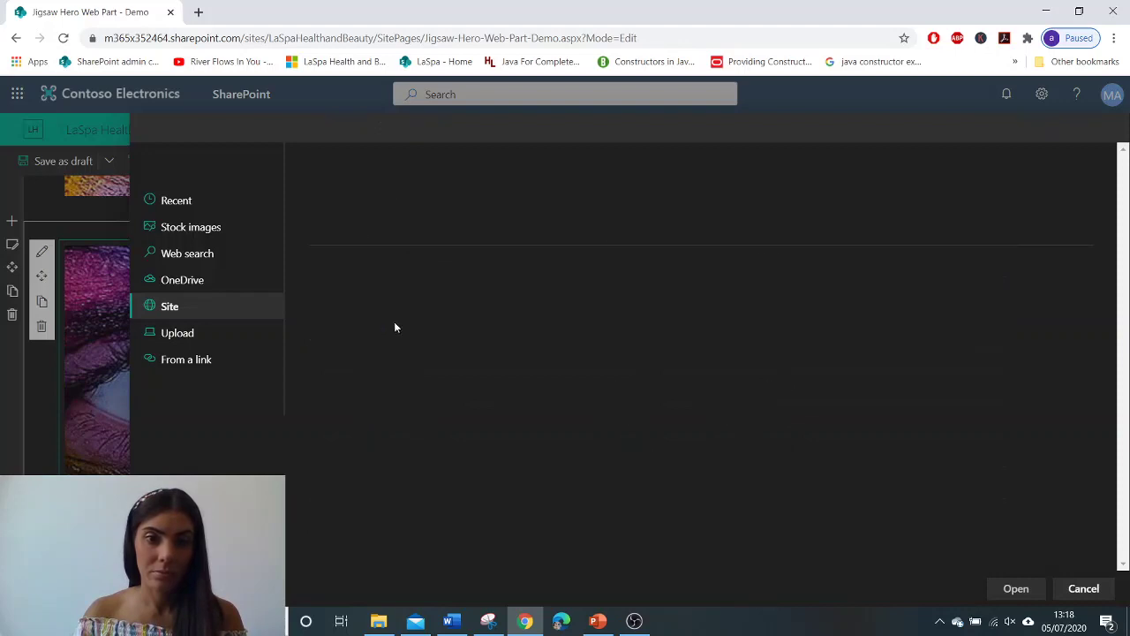
left_click(395, 297)
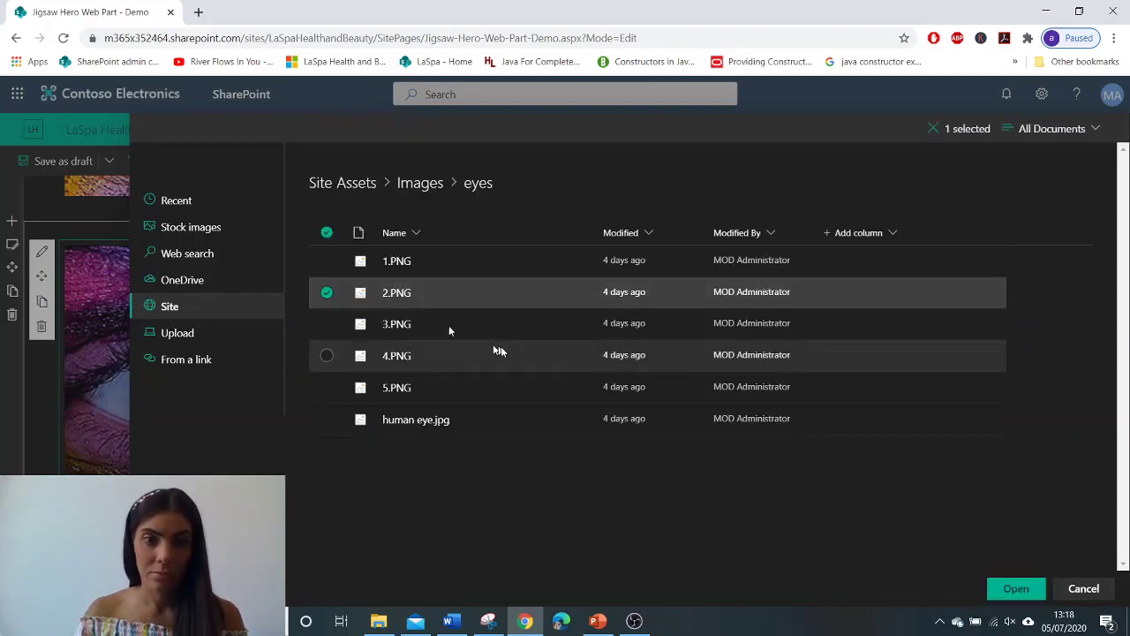
left_click(1016, 588)
Fill the top-right tile with 3.PNG from Site Assets > Images > eyes
left_click(761, 330)
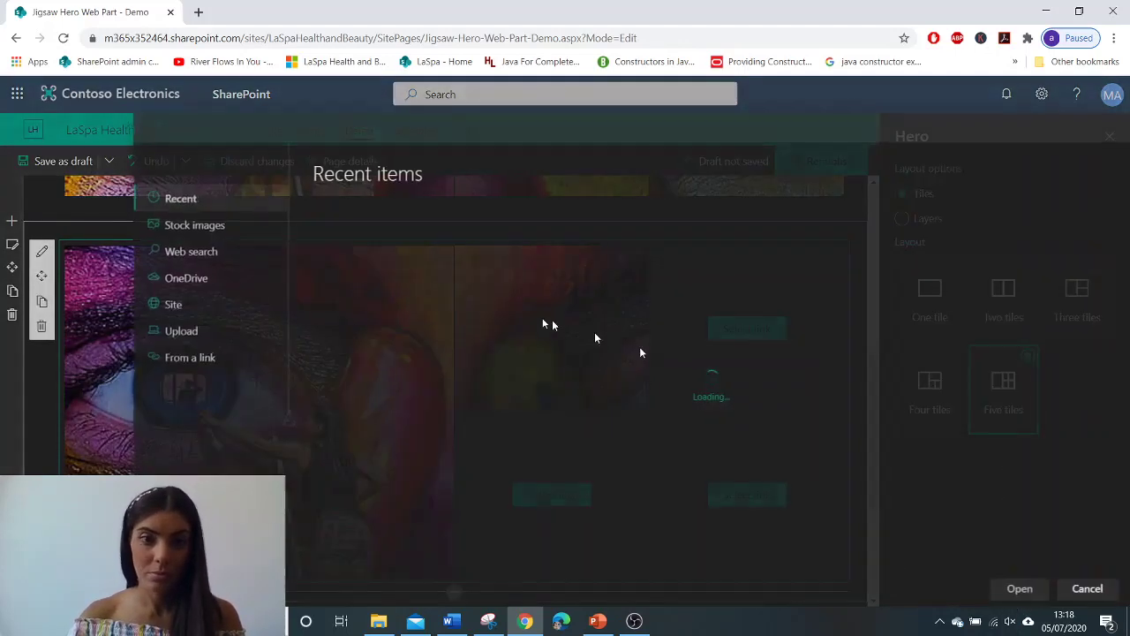
left_click(177, 308)
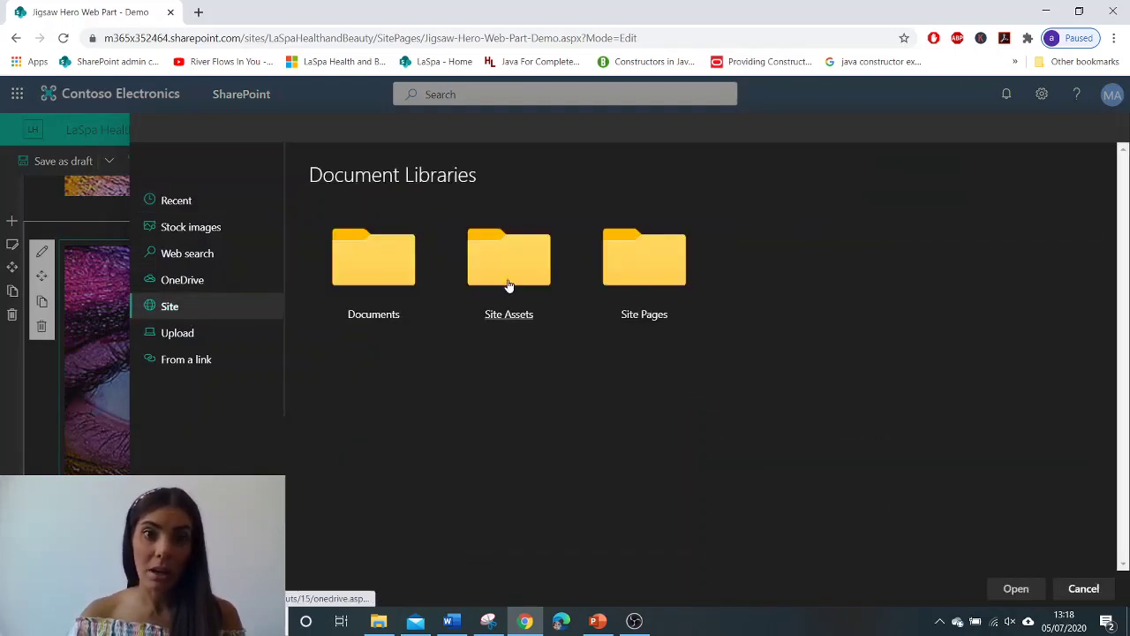
left_click(509, 285)
left_click(395, 264)
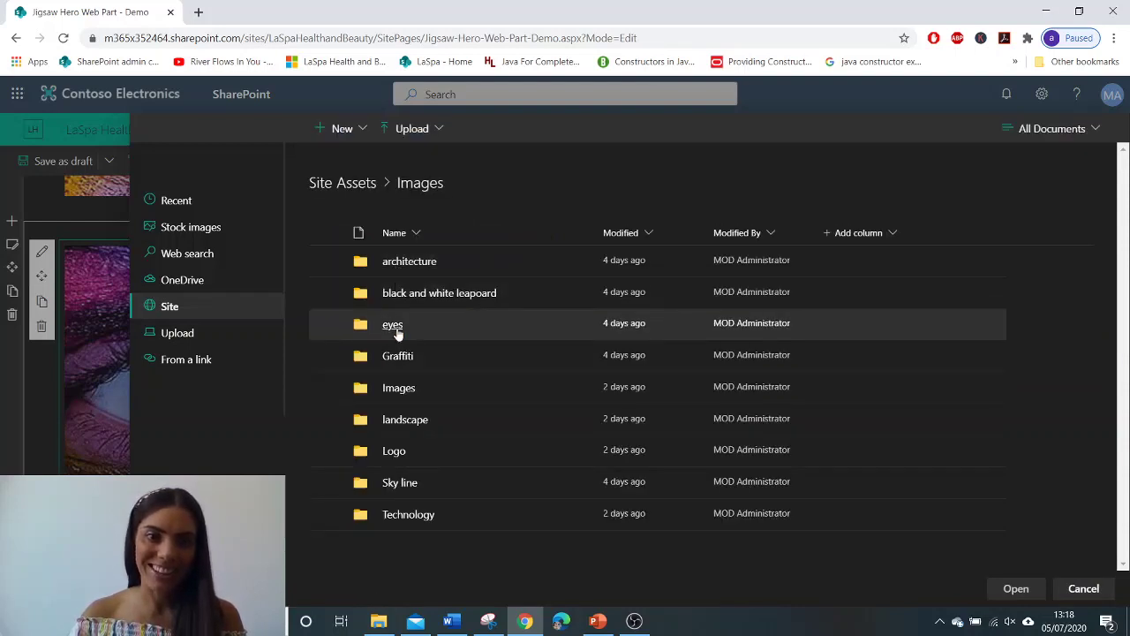
left_click(393, 325)
left_click(397, 325)
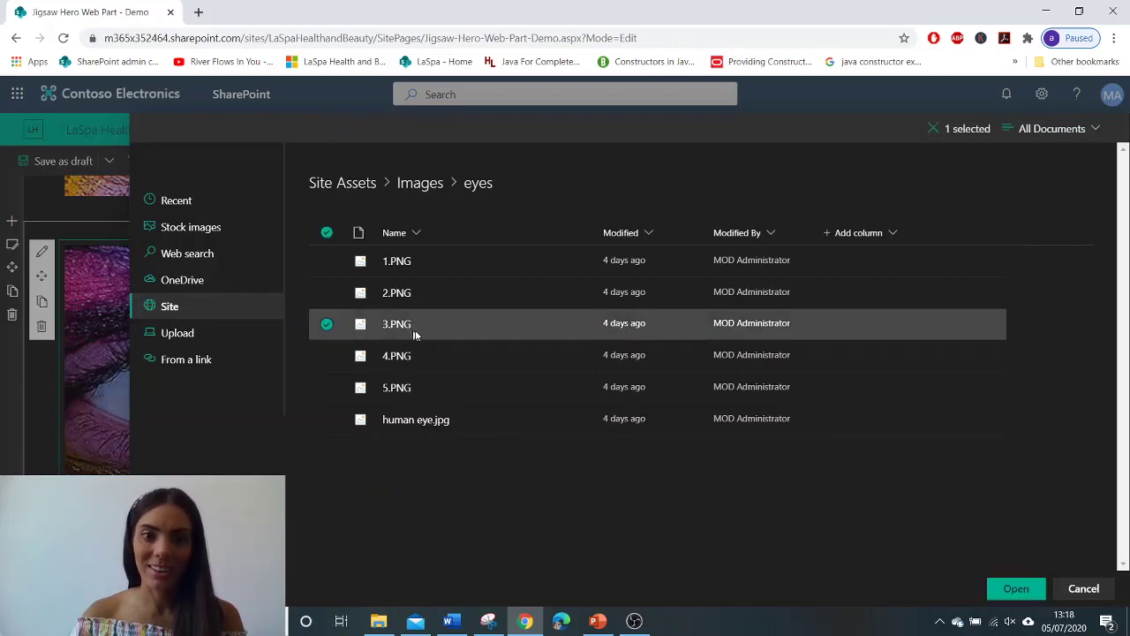
left_click(1006, 589)
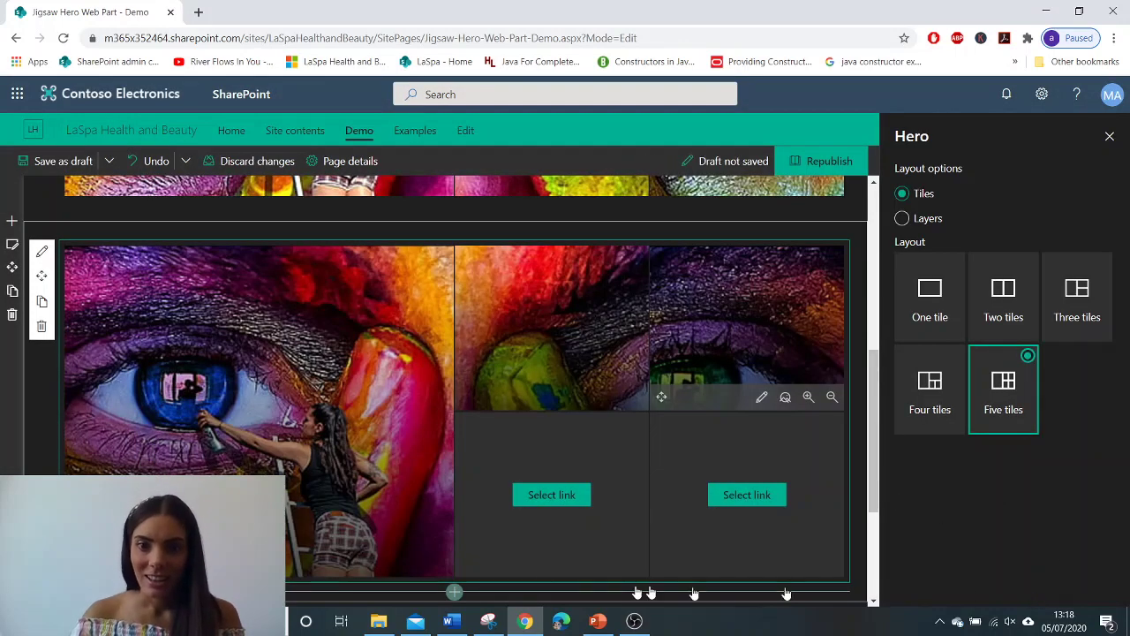
Choose 4.PNG from Site Assets > Images > eyes for the bottom-middle tile
left_click(530, 493)
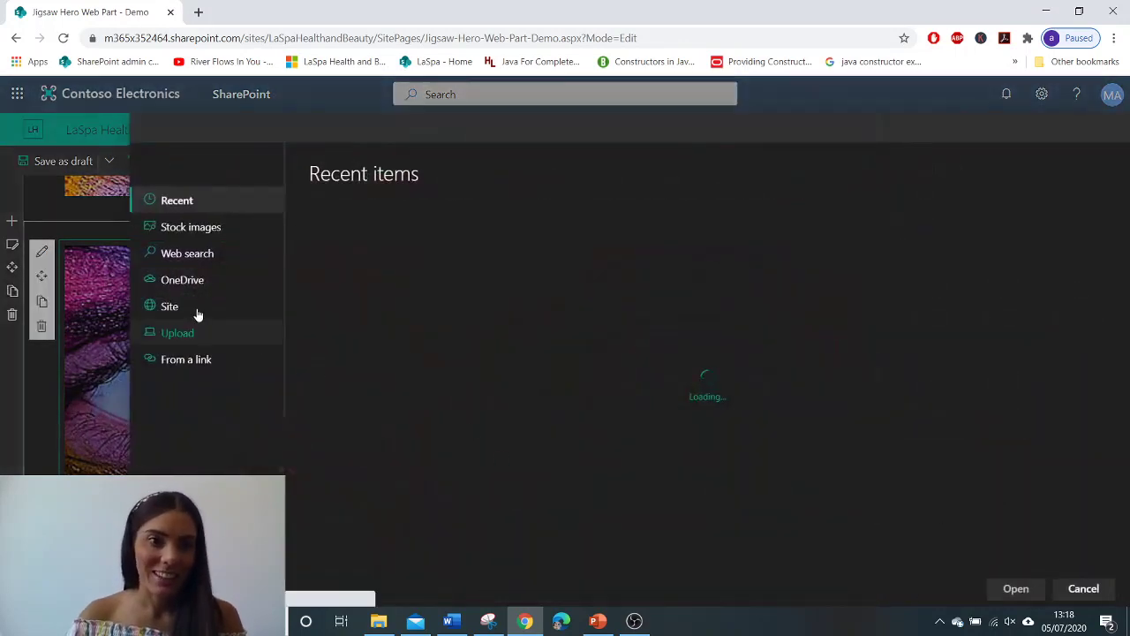
left_click(197, 309)
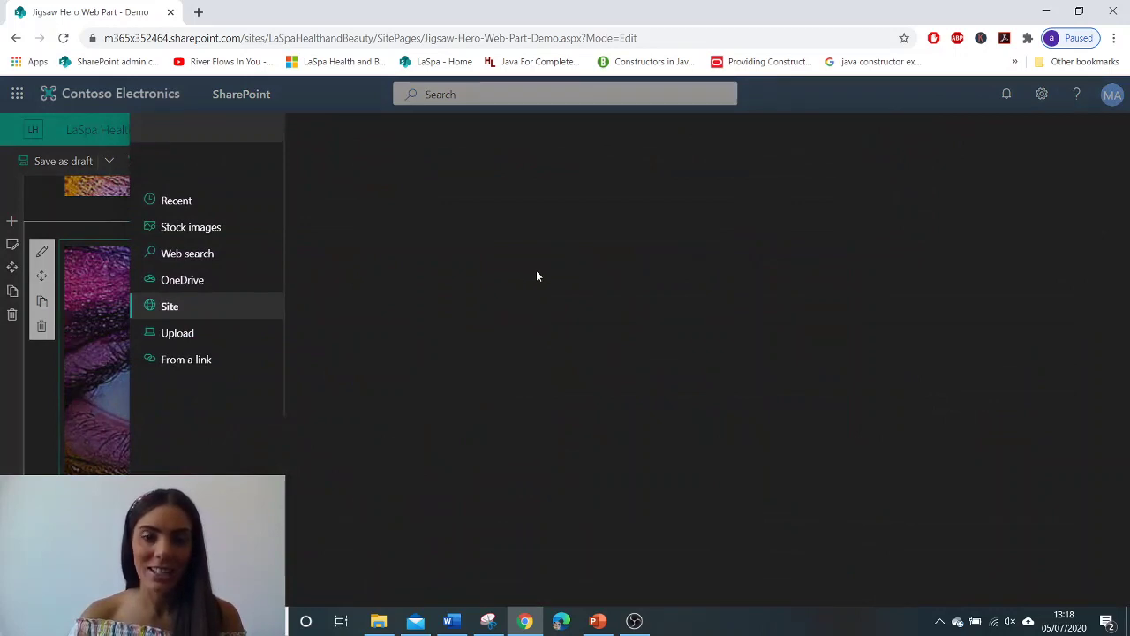
left_click(534, 298)
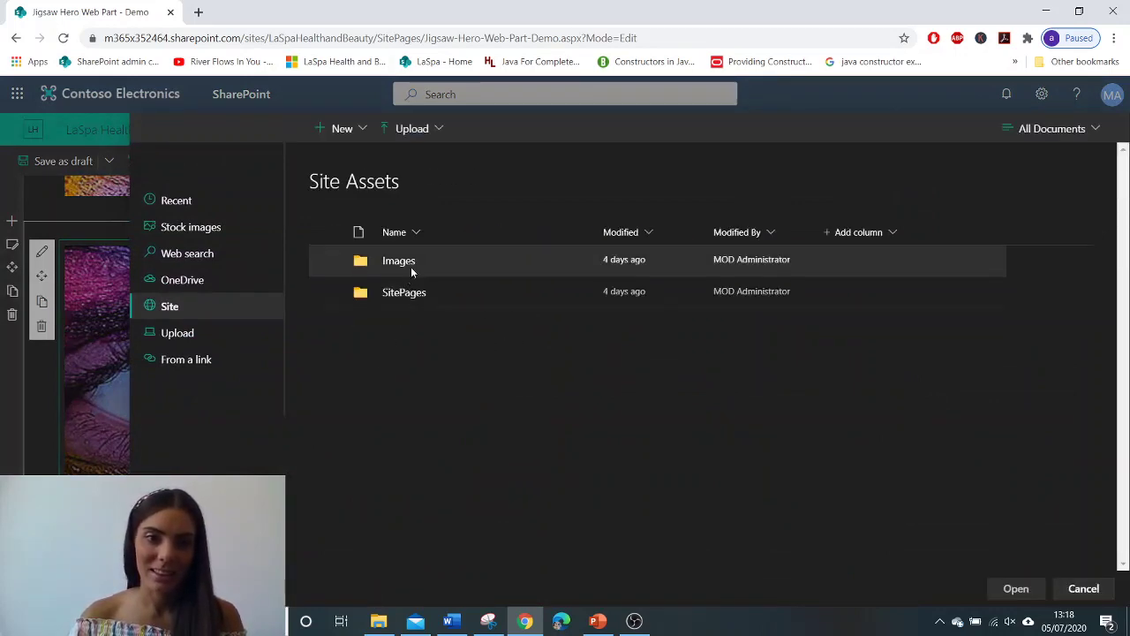
left_click(407, 263)
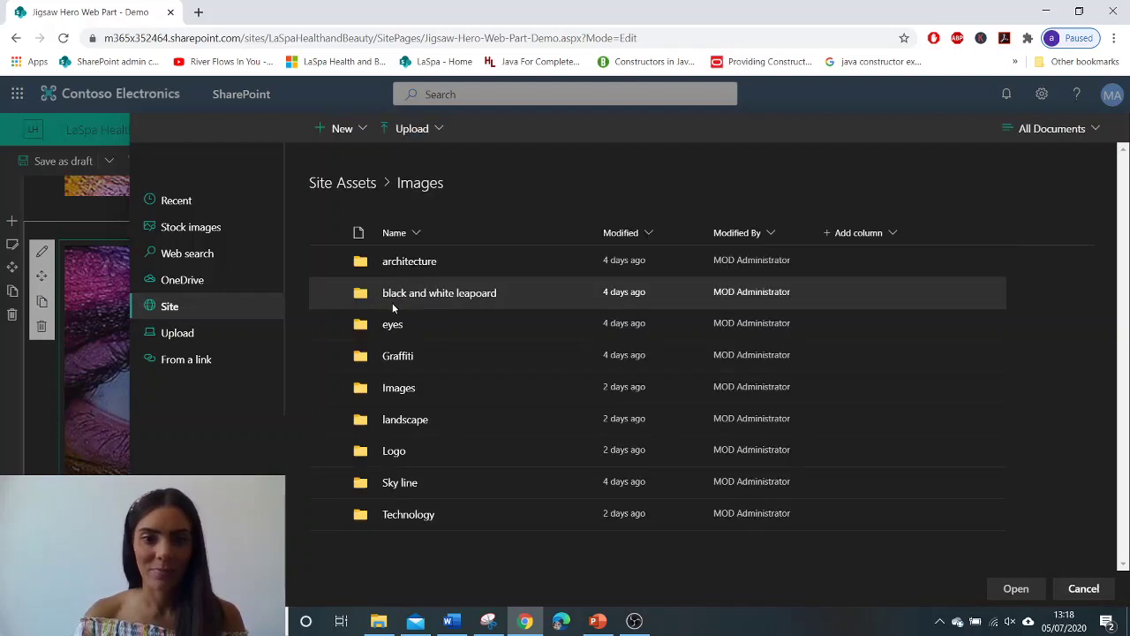
left_click(396, 324)
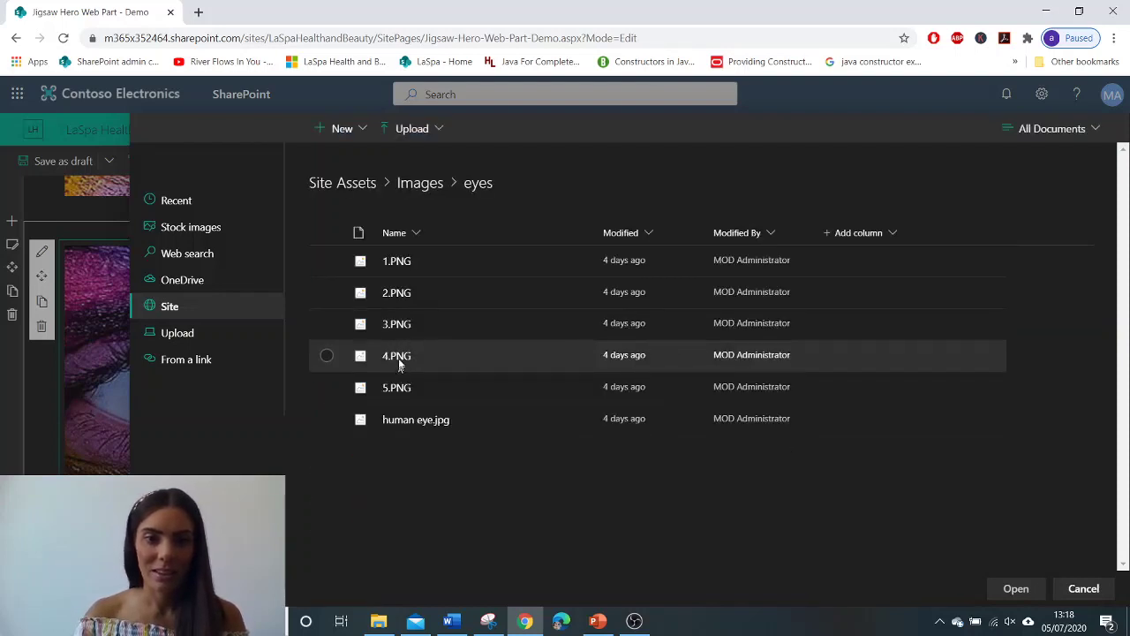
left_click(399, 362)
Place 4.PNG in the bottom-middle tile, 5.PNG in the bottom-right tile, then close the Hero pane
left_click(1015, 588)
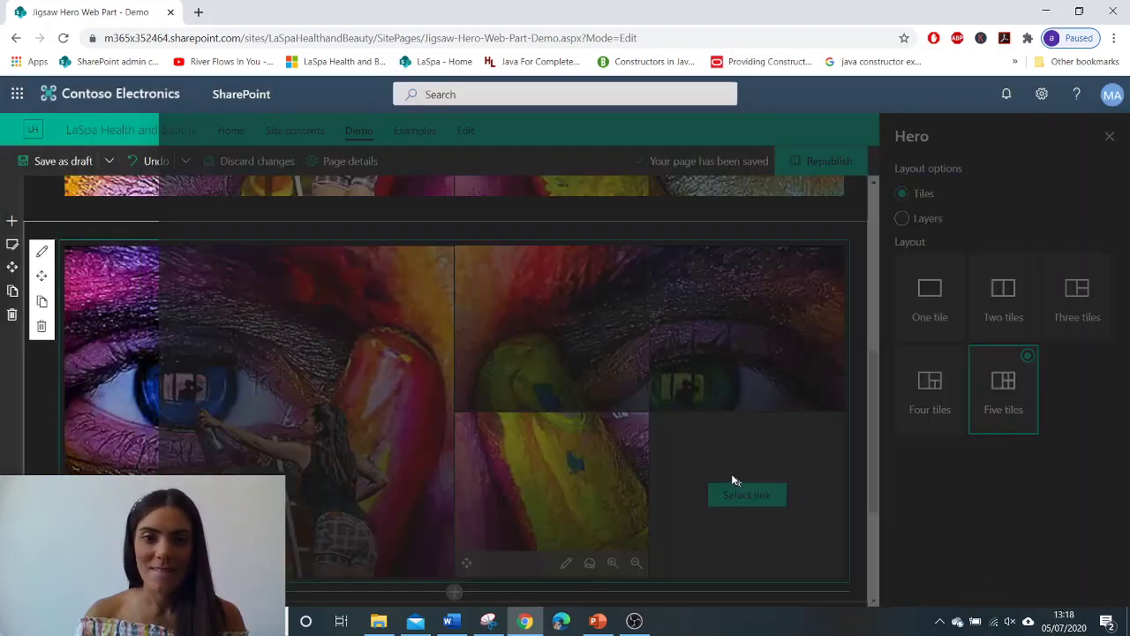
left_click(740, 499)
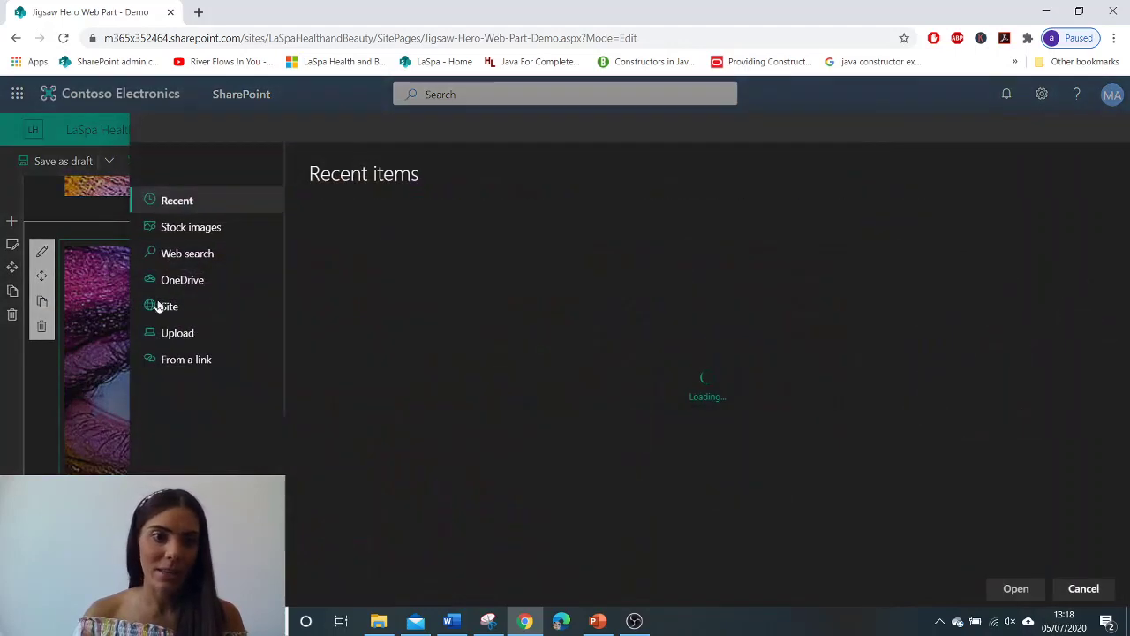
left_click(212, 309)
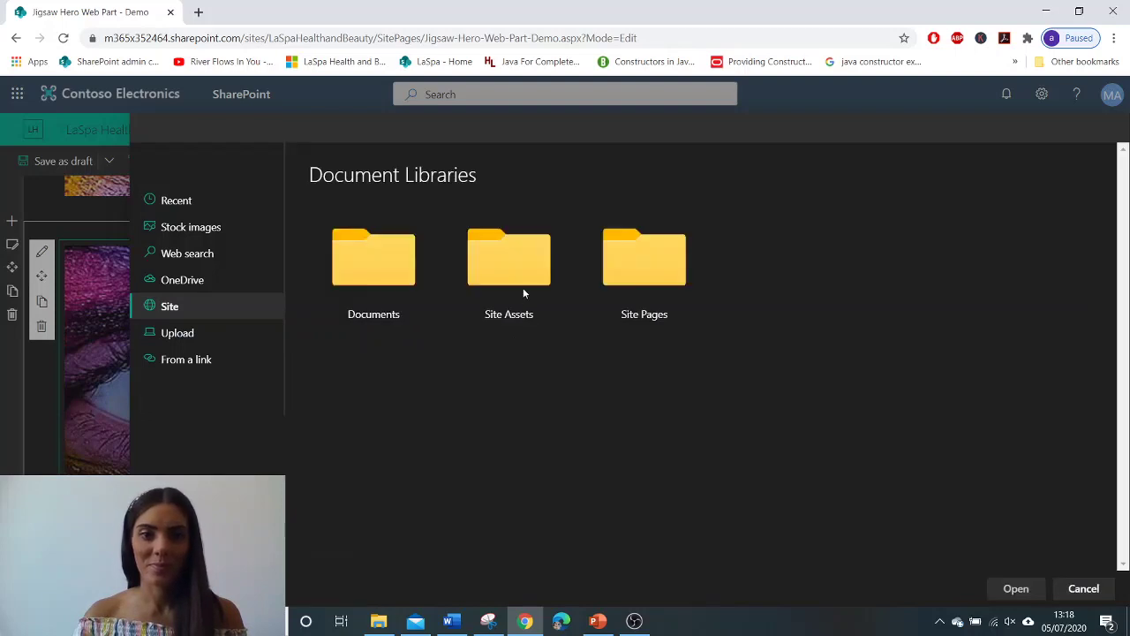
left_click(522, 287)
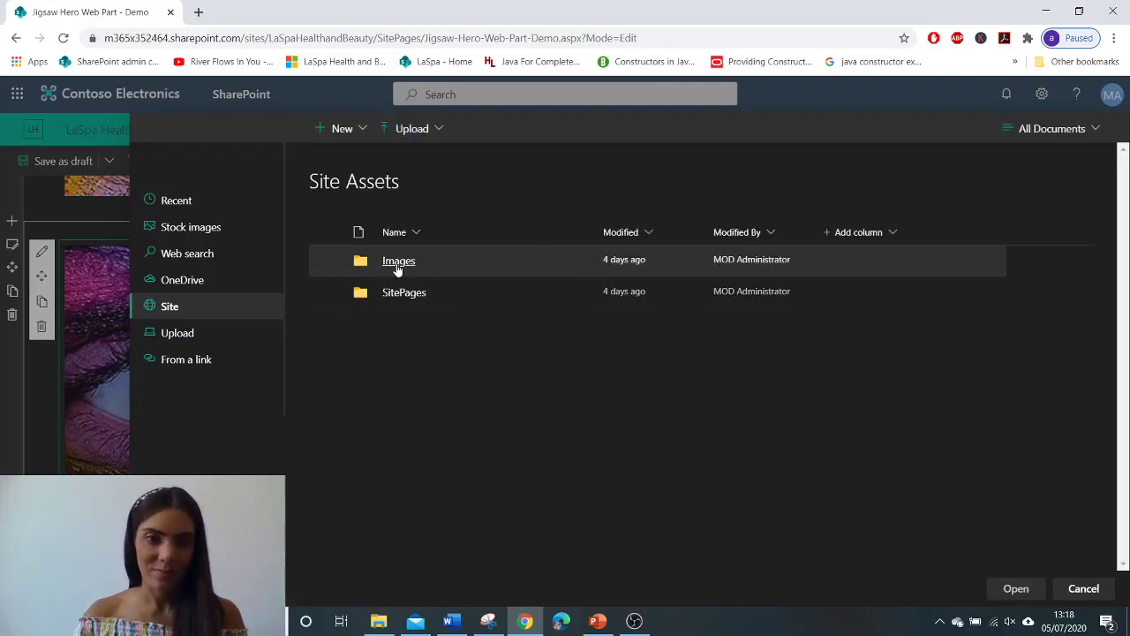
left_click(398, 269)
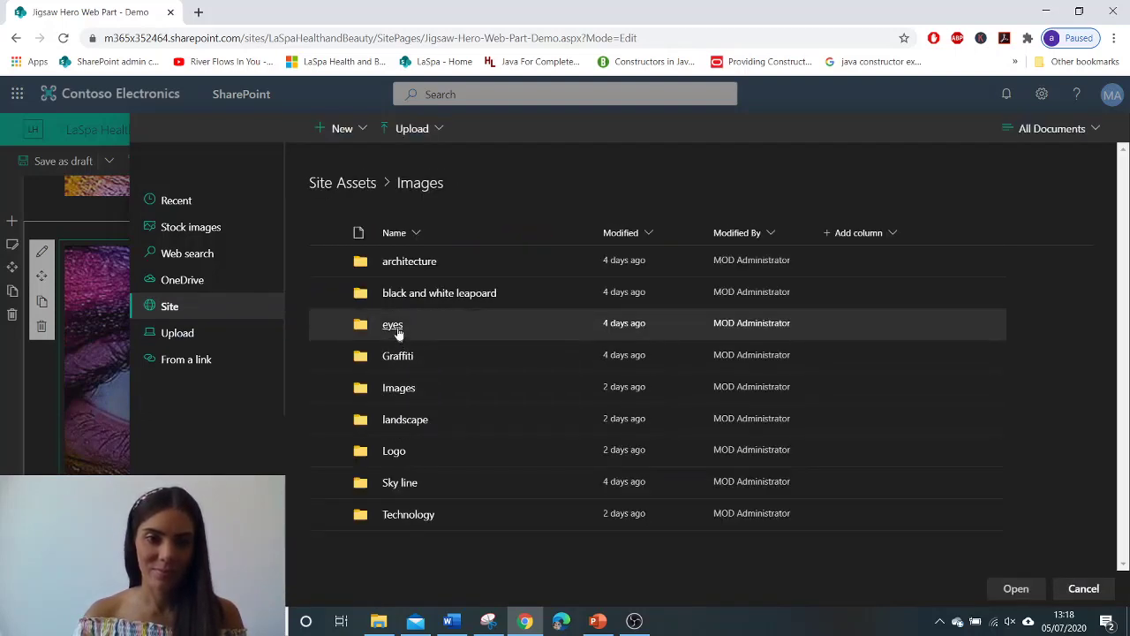
left_click(397, 326)
left_click(386, 391)
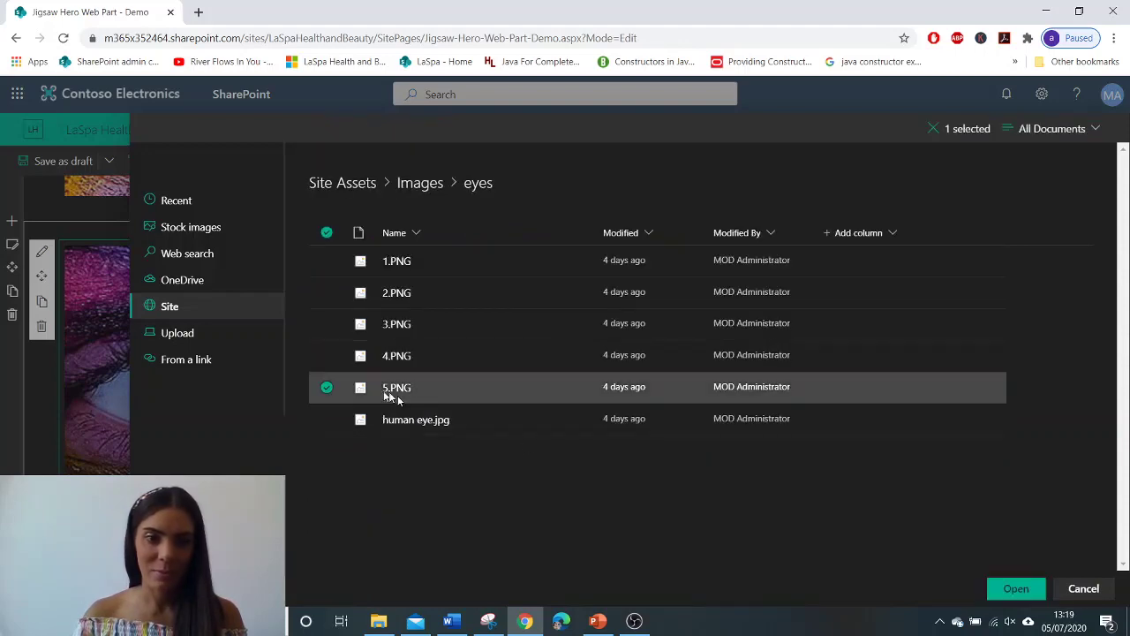
left_click(1007, 588)
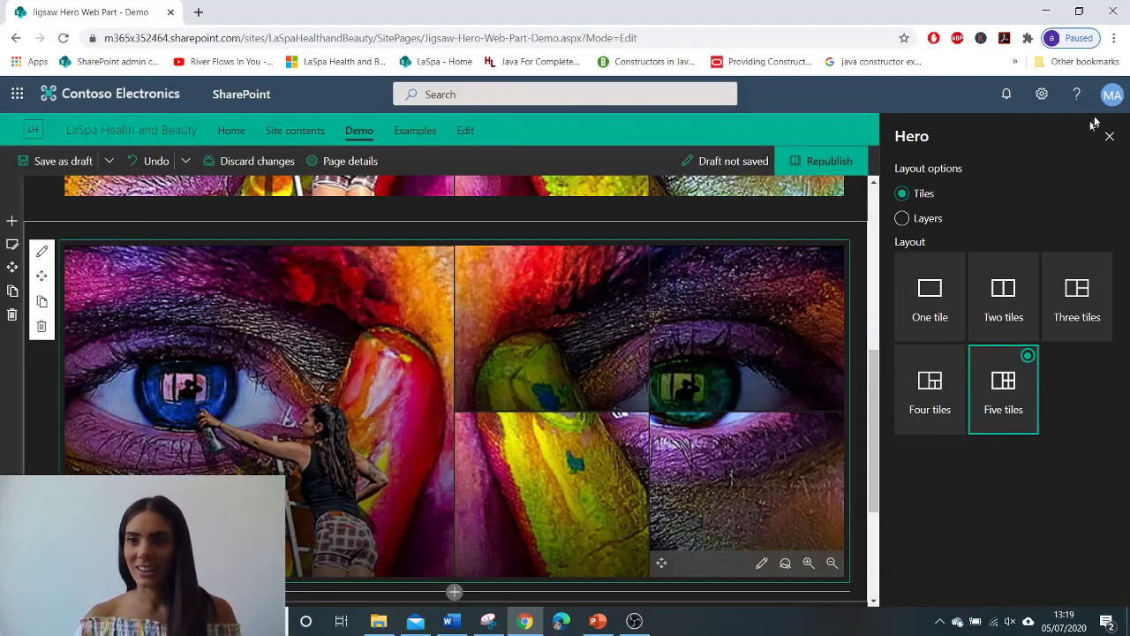
left_click(1109, 136)
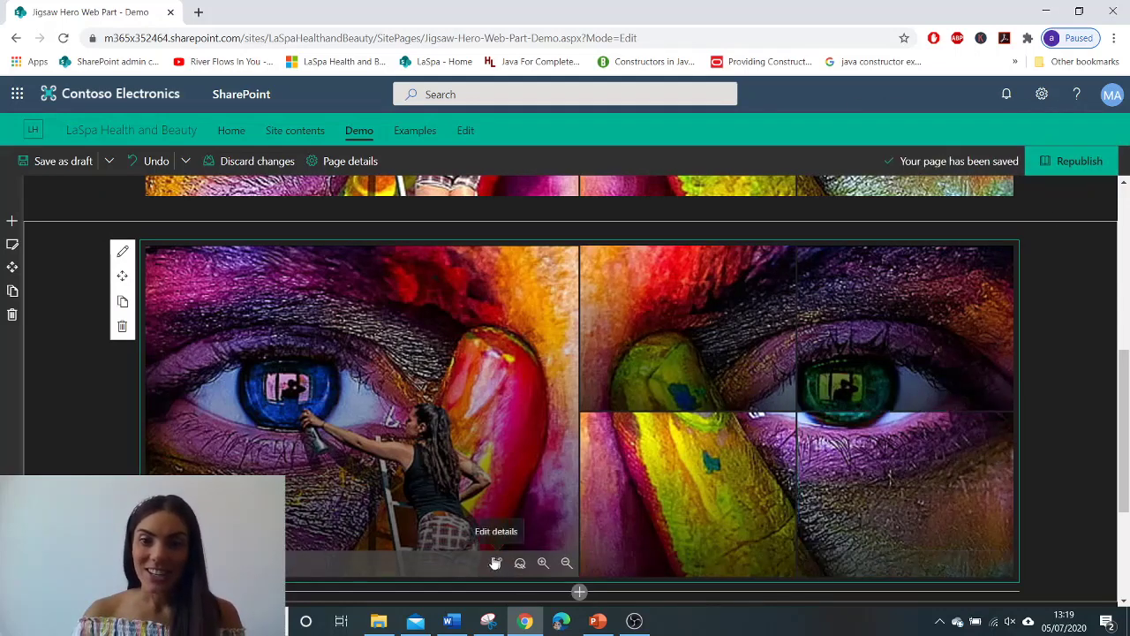
Title the first Hero tile 'Human Resources' and switch off its call-to-action link
left_click(495, 562)
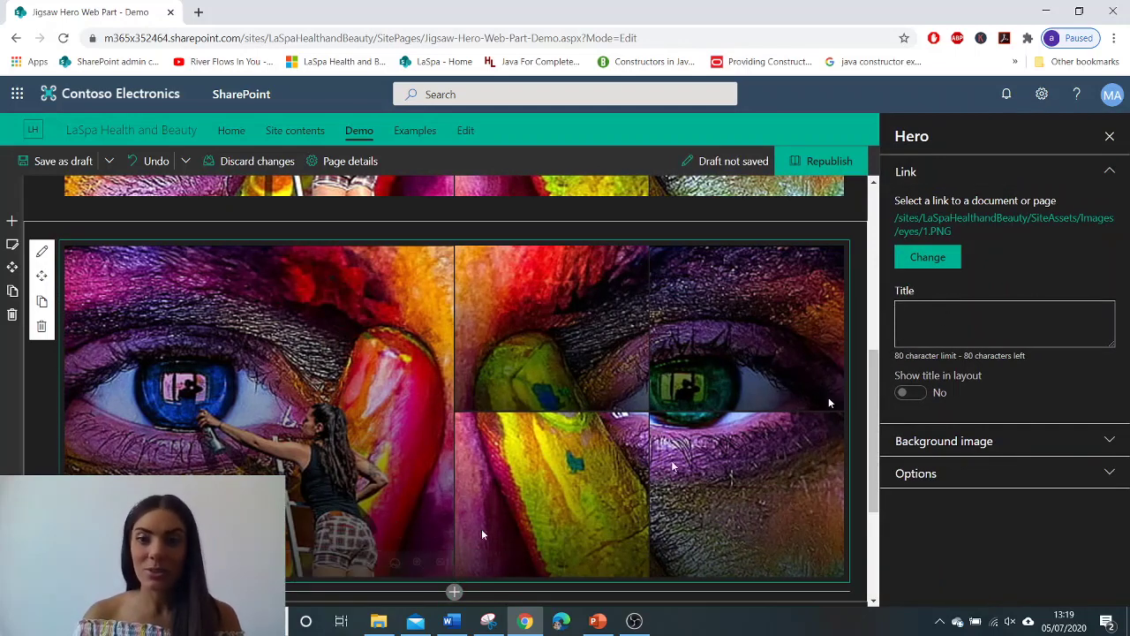
left_click(970, 325)
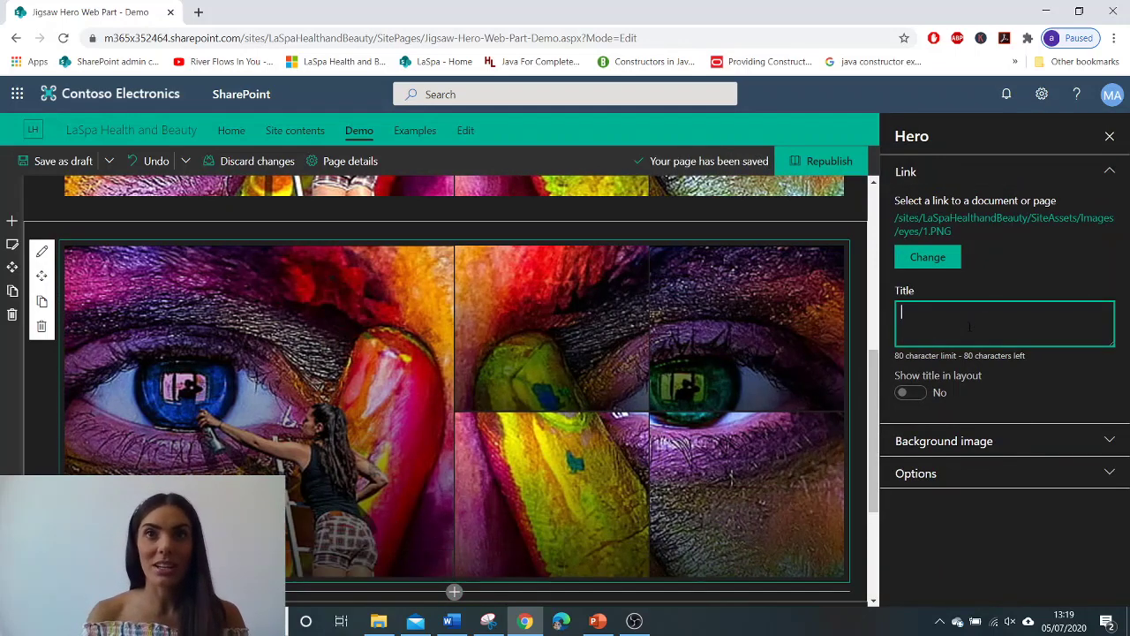
type("HUman Resources")
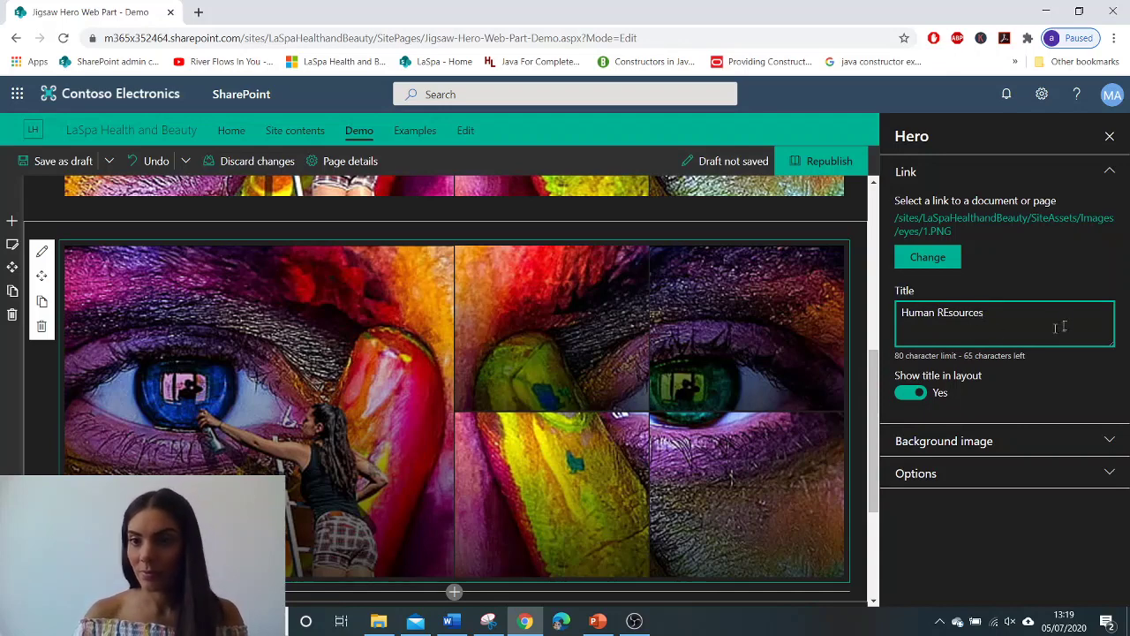
key("Delete")
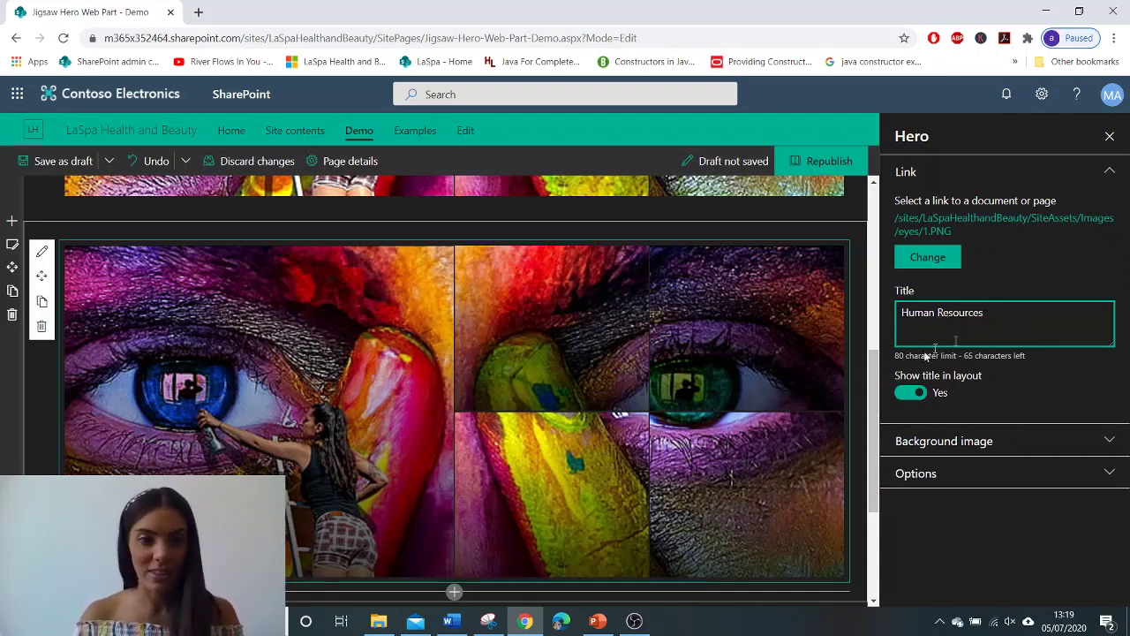
left_click(934, 475)
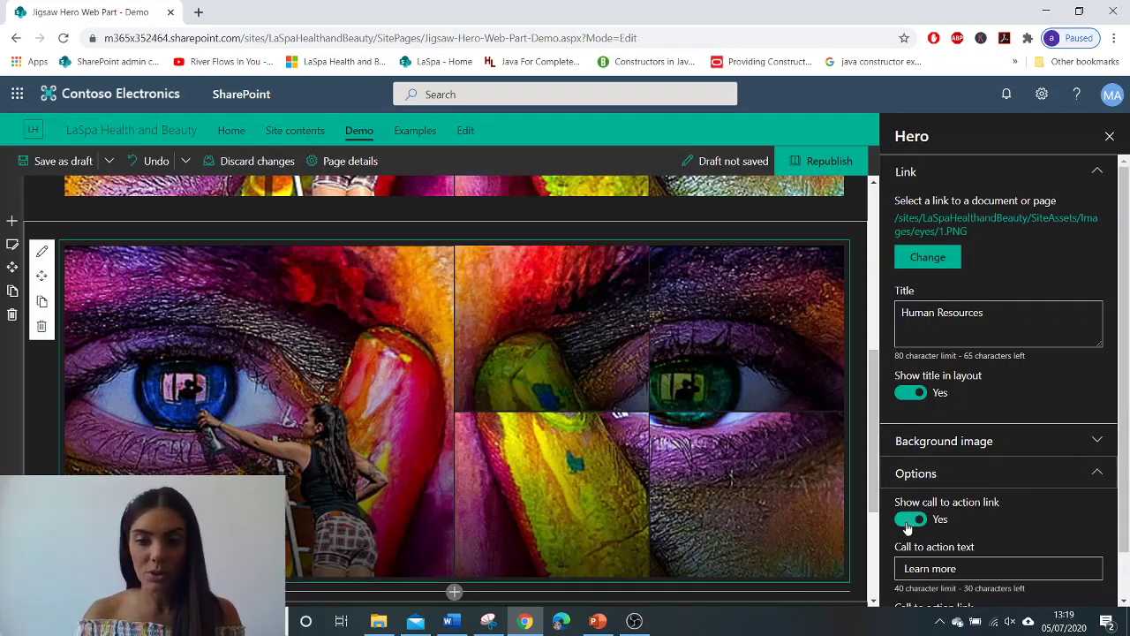
left_click(906, 523)
Title the top-middle tile 'Calender' and the bottom-middle tile 'Policies'
left_click(565, 397)
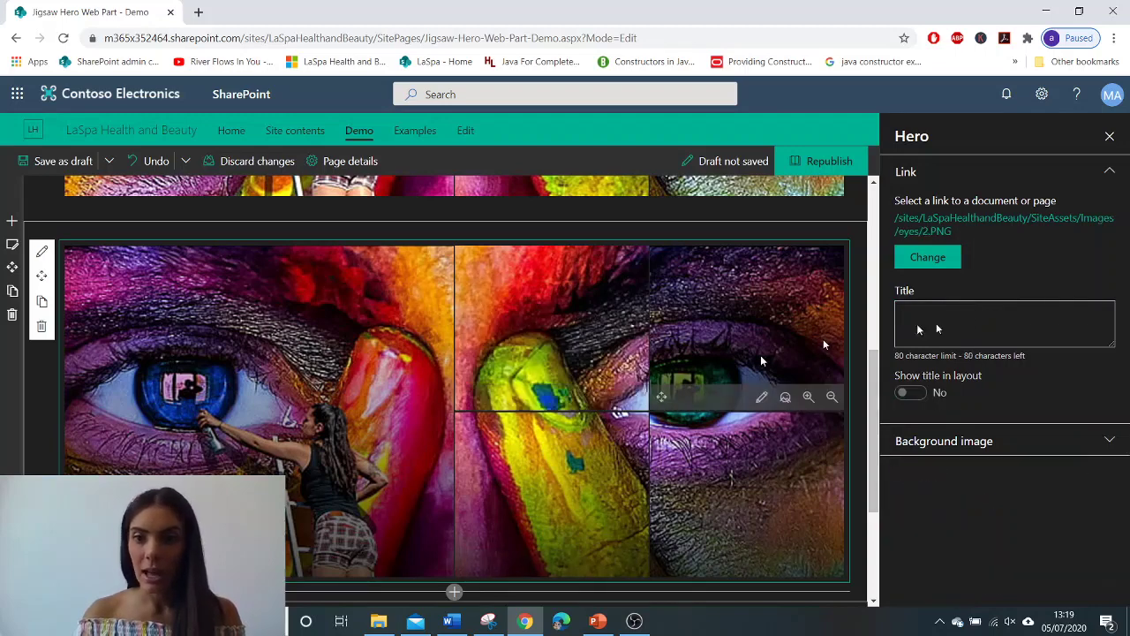
left_click(968, 323)
type("Calender")
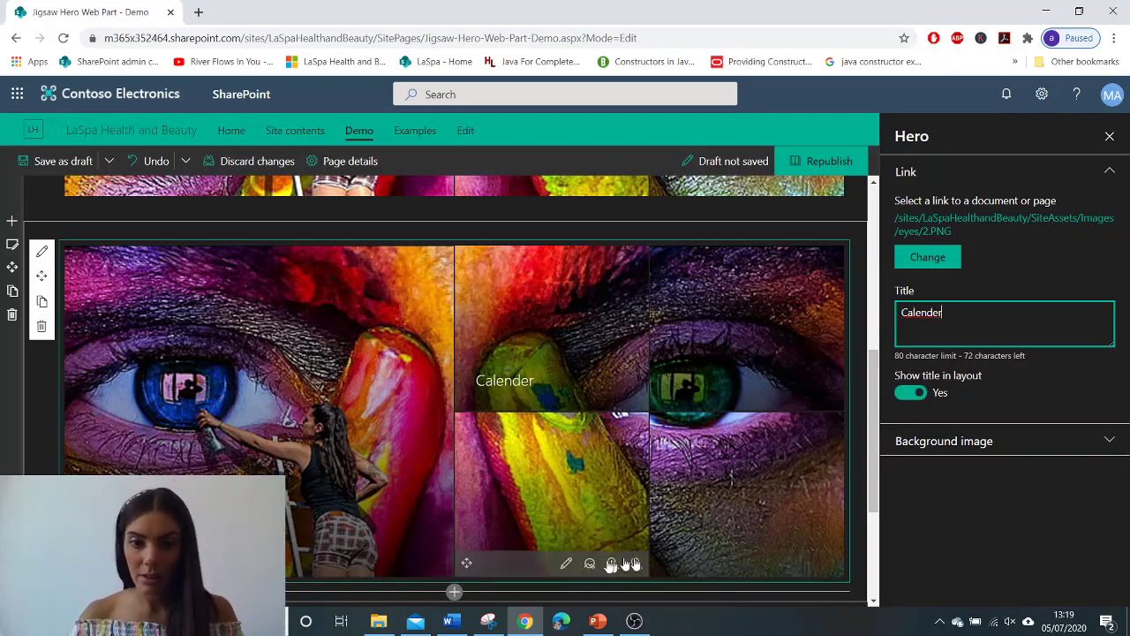
left_click(568, 572)
left_click(954, 313)
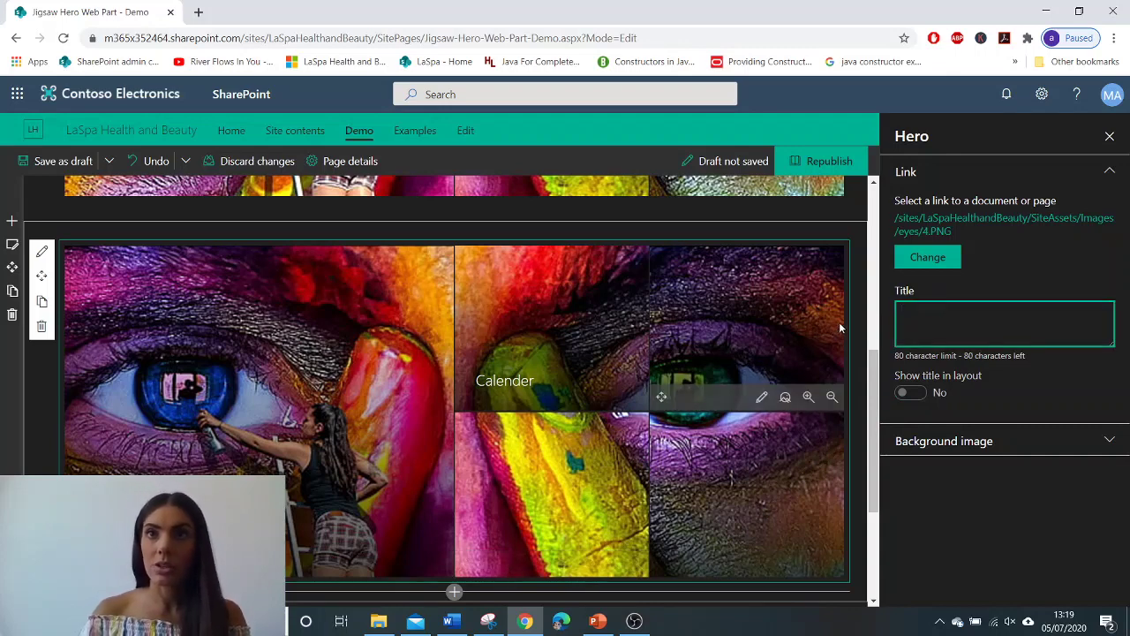
type("Policies")
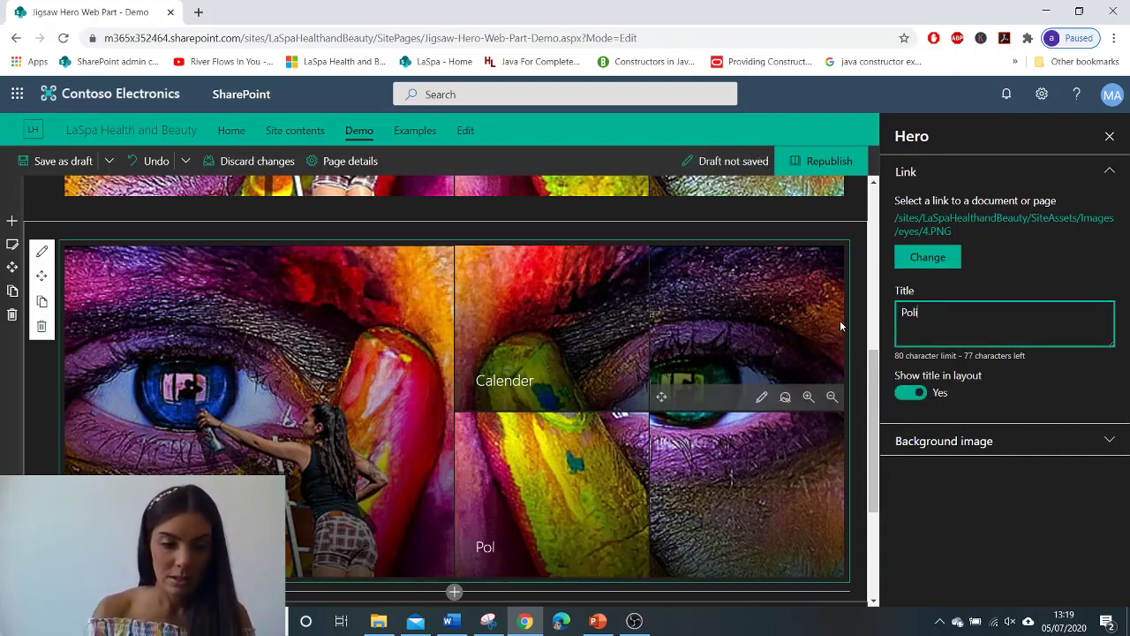
Title the top-right tile 'Customers' and the bottom-right tile 'Marketing', collapsing the link settings
left_click(762, 397)
left_click(934, 326)
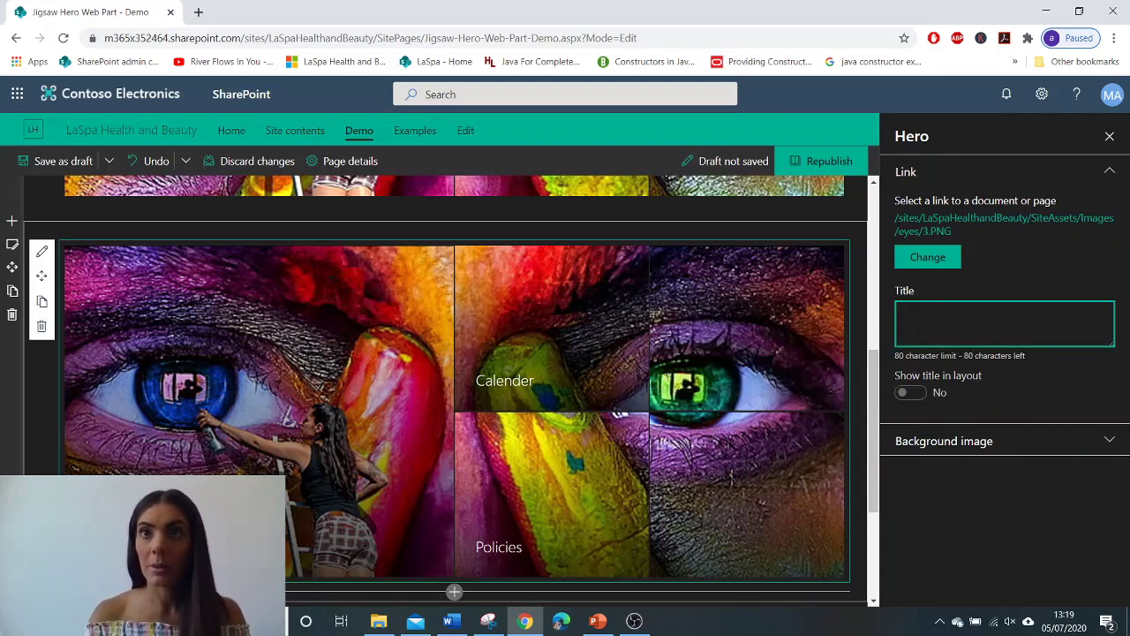
type("Customers")
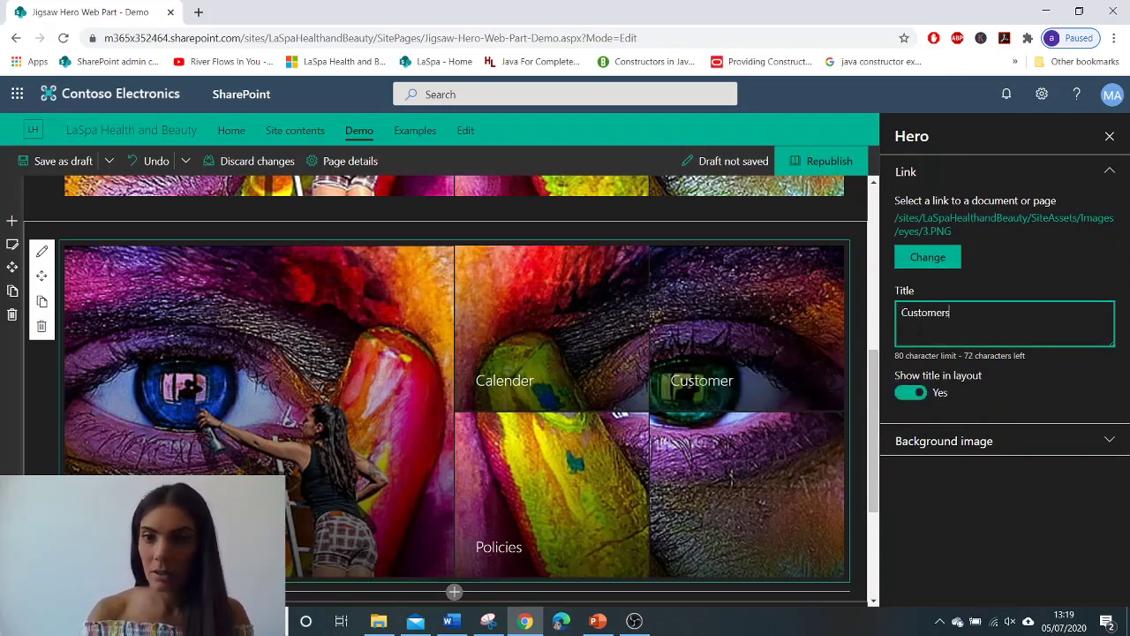
left_click(762, 565)
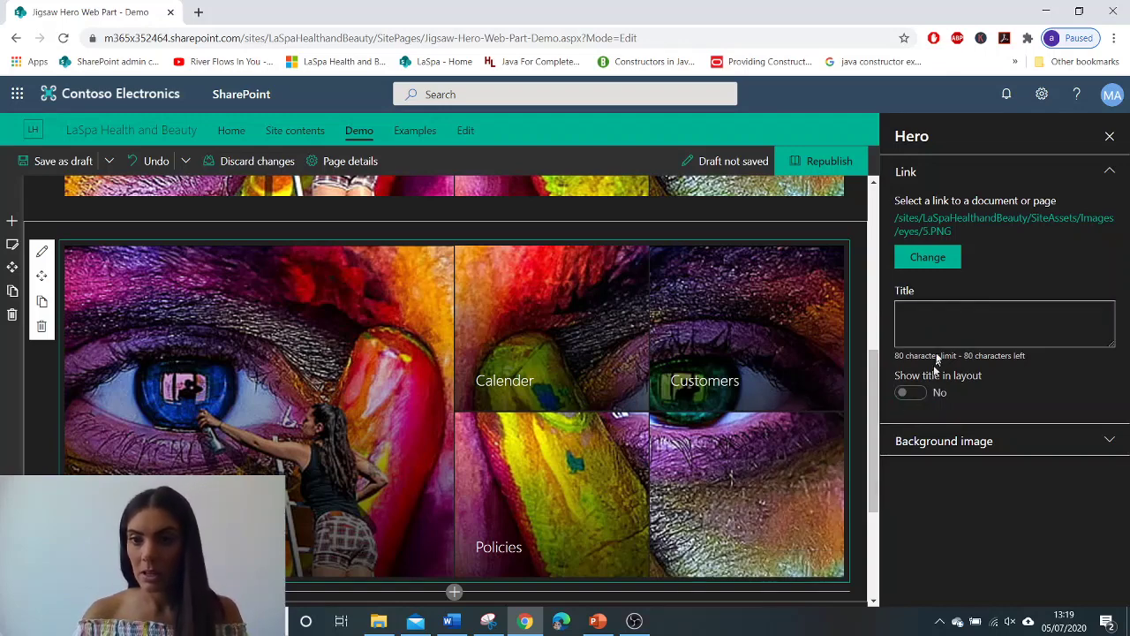
left_click(947, 318)
type("Marketing")
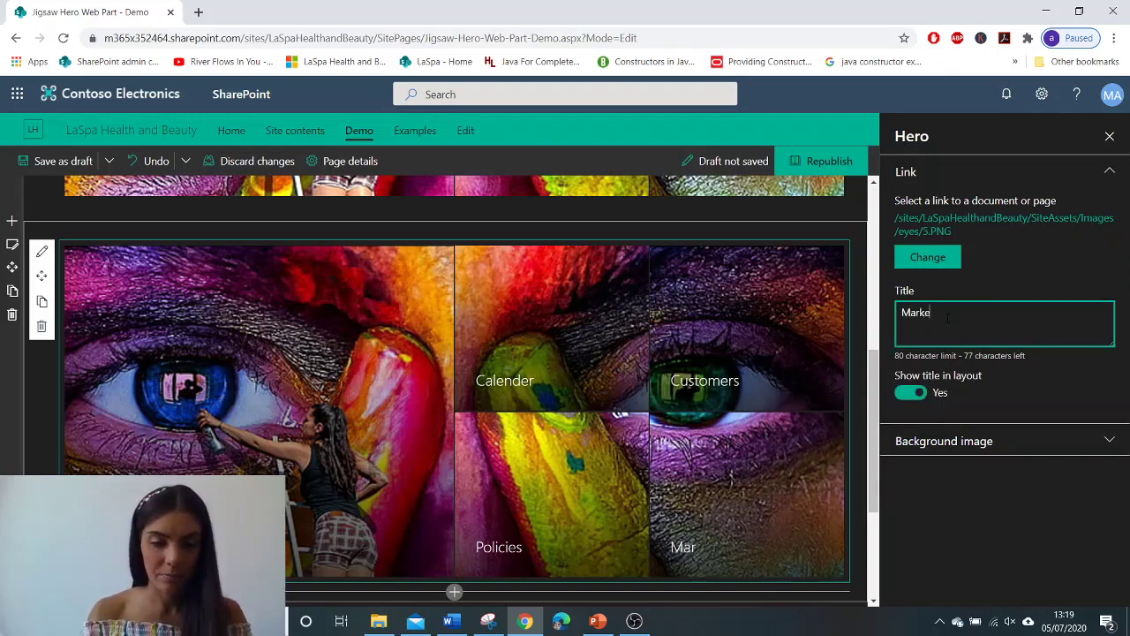
left_click(1112, 175)
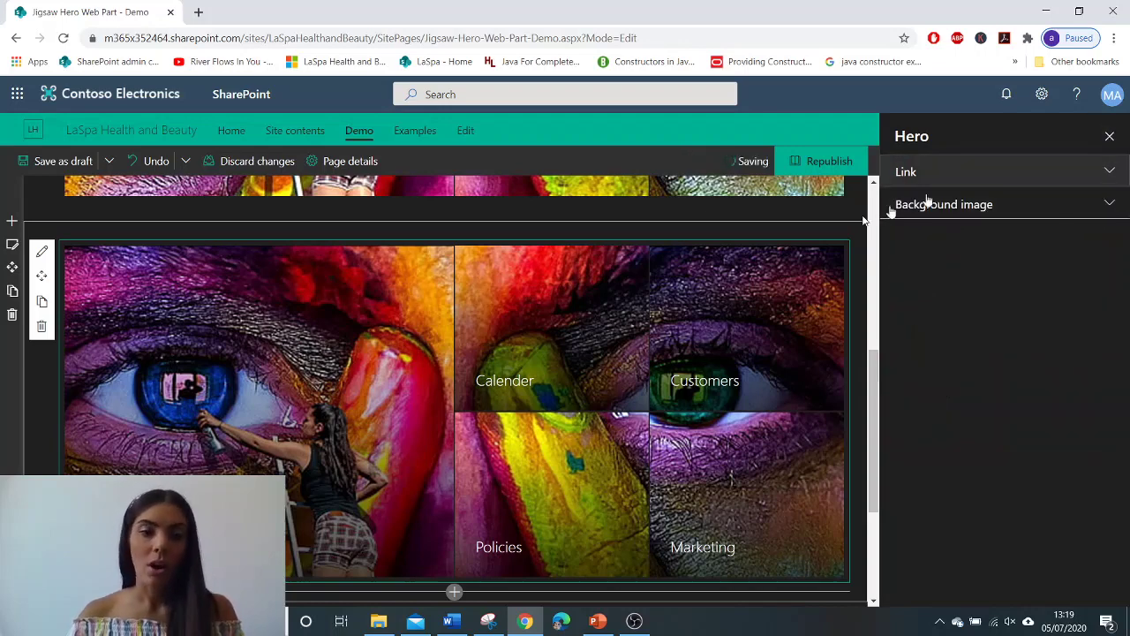
Check a tile's link details, close the Hero panel, and republish the Jigsaw Hero Demo page
left_click(371, 565)
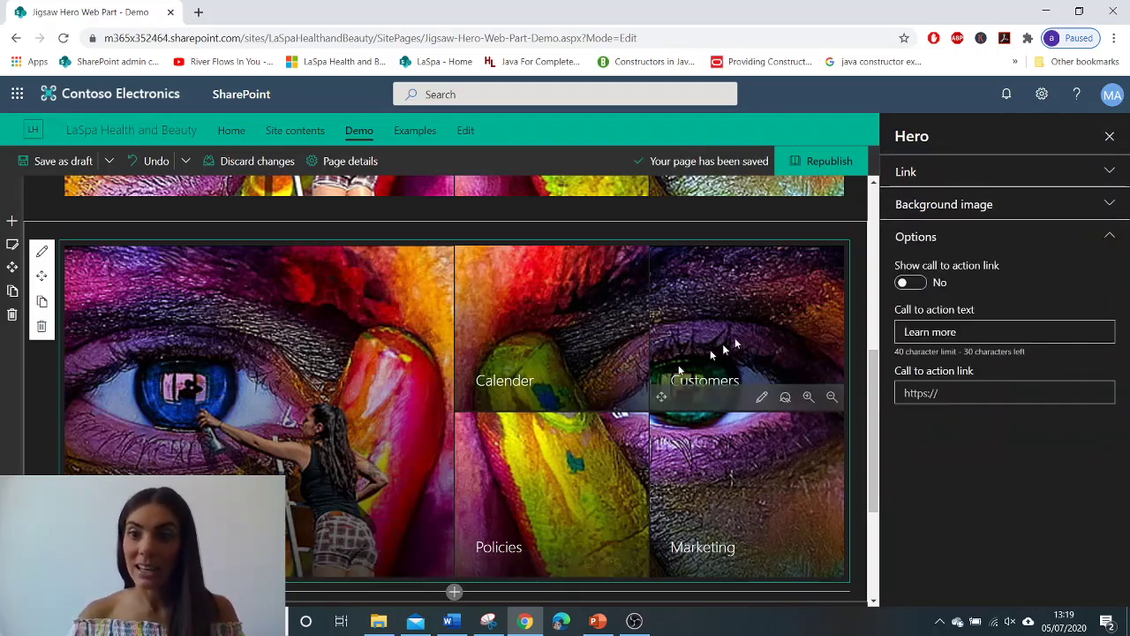
left_click(904, 171)
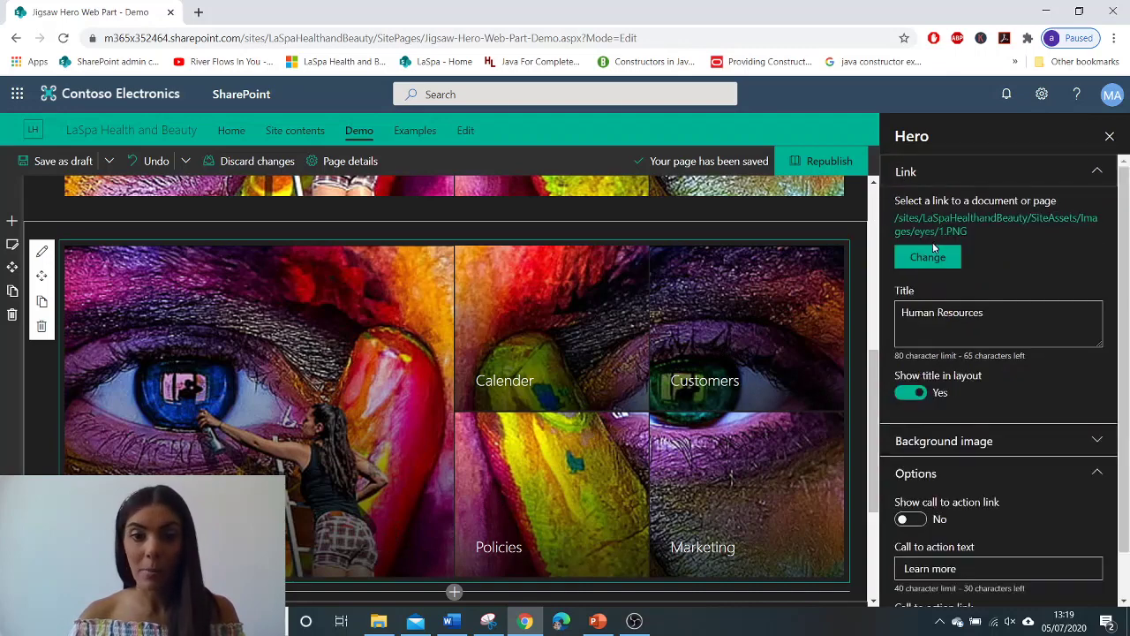
left_click(1110, 137)
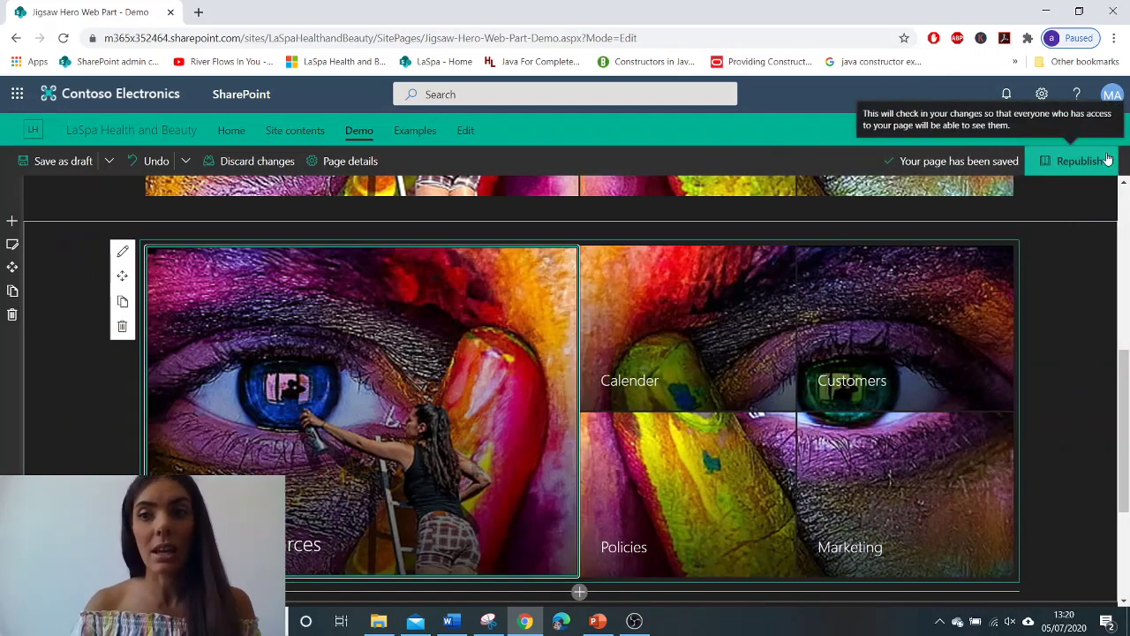
left_click_drag(1128, 425, 1128, 443)
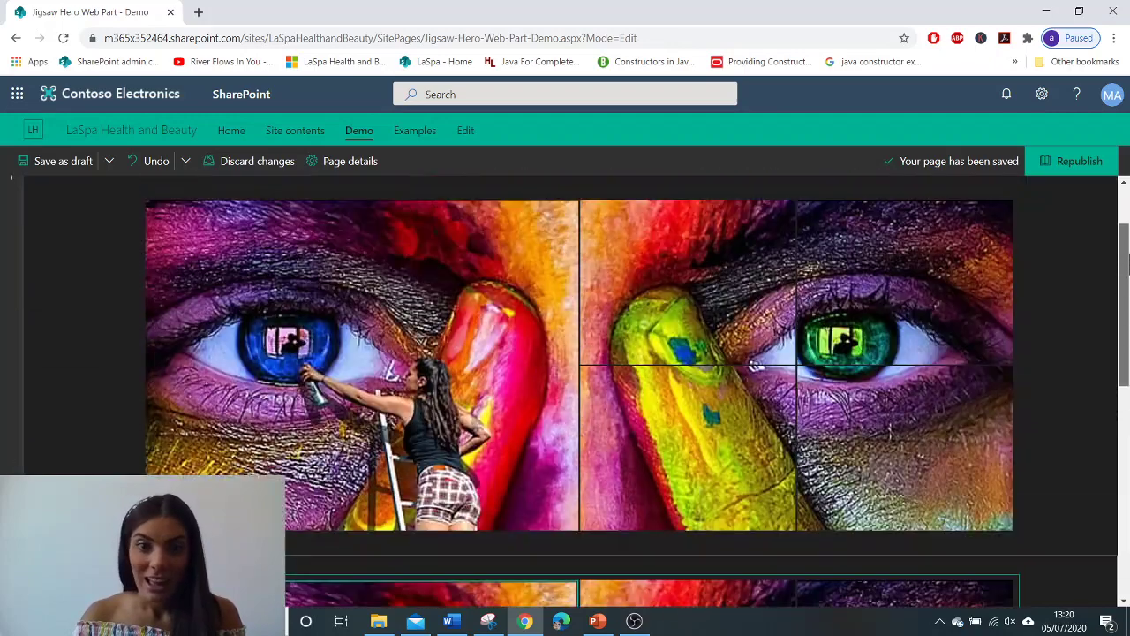
left_click_drag(1126, 400, 1125, 253)
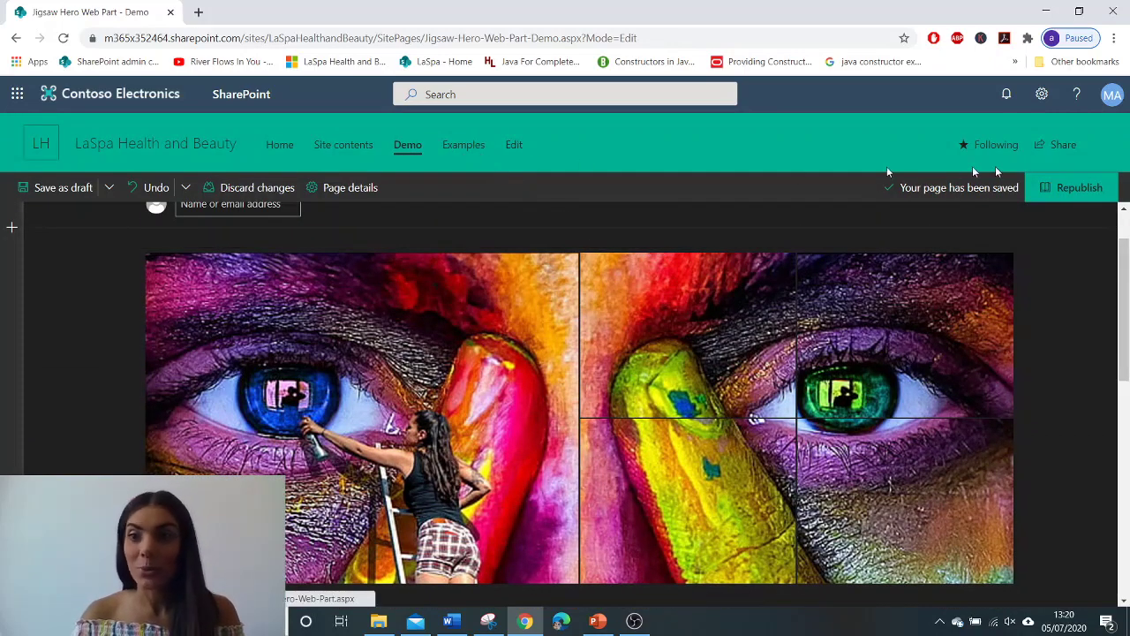
left_click(1037, 187)
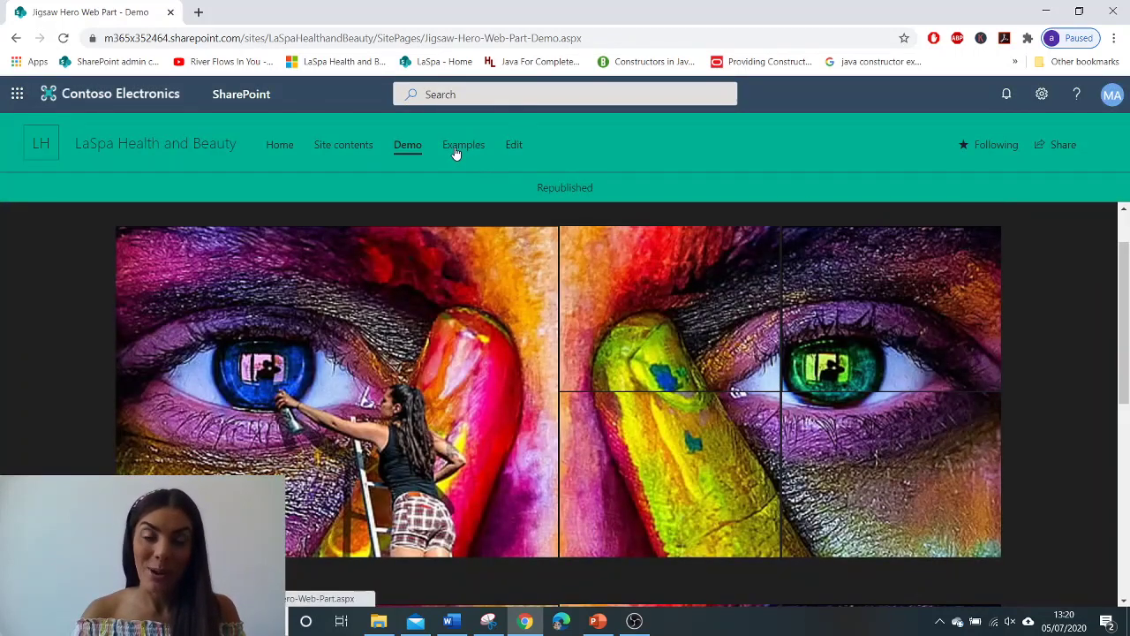
Go to the Examples page, browse the example Hero layouts, and return to the top
left_click(457, 150)
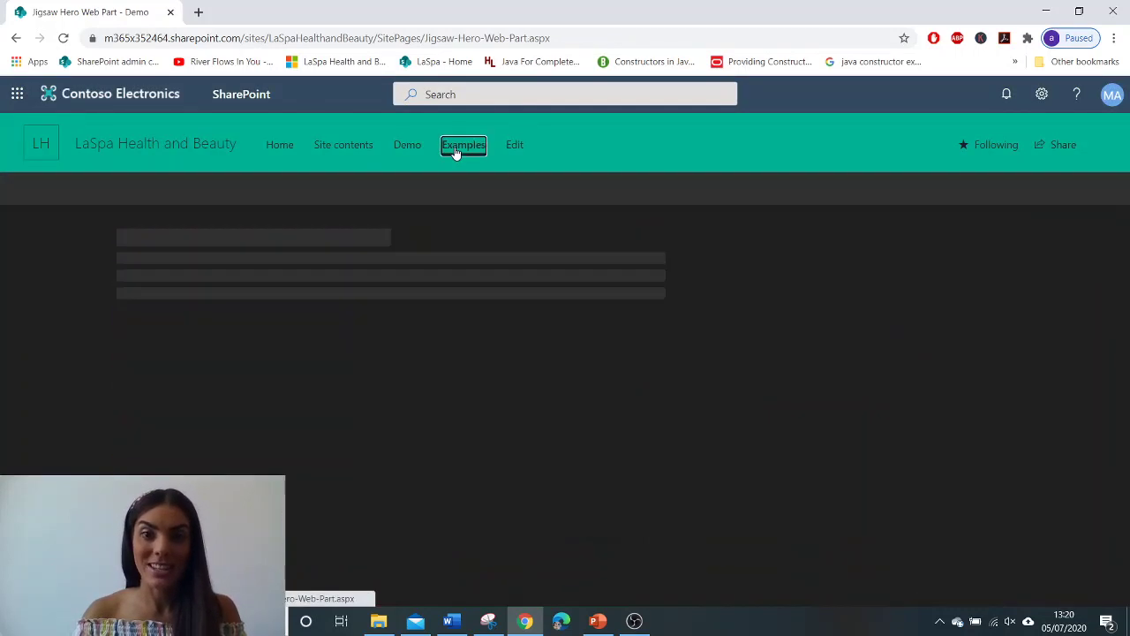
scroll(1126, 274, "down", 1)
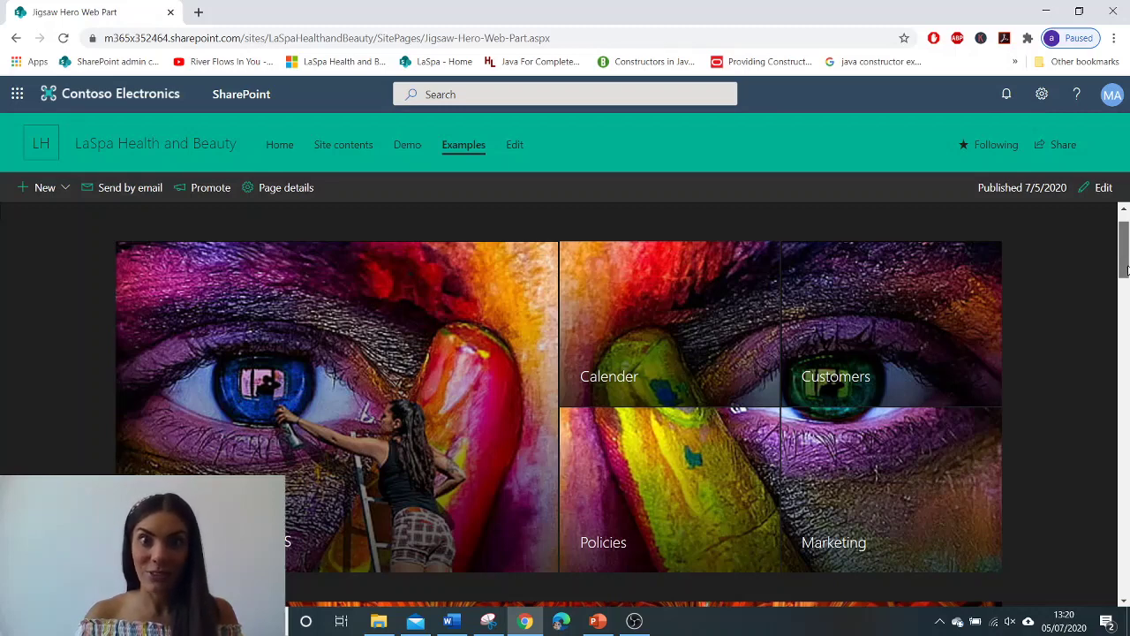
left_click_drag(1126, 269, 1126, 304)
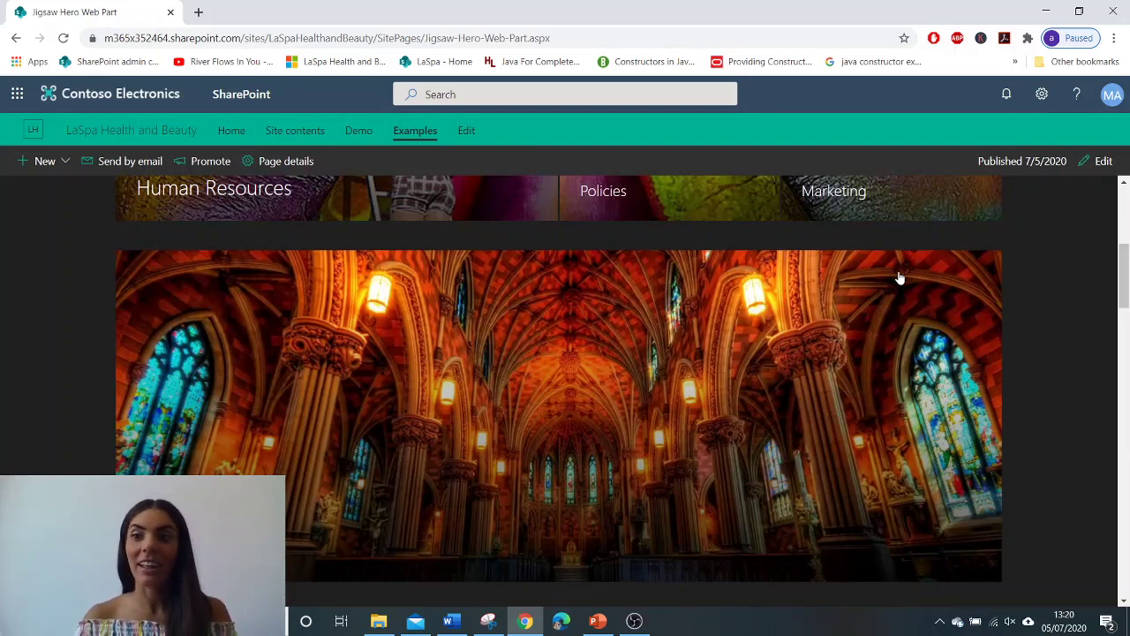
left_click_drag(1126, 280, 1125, 333)
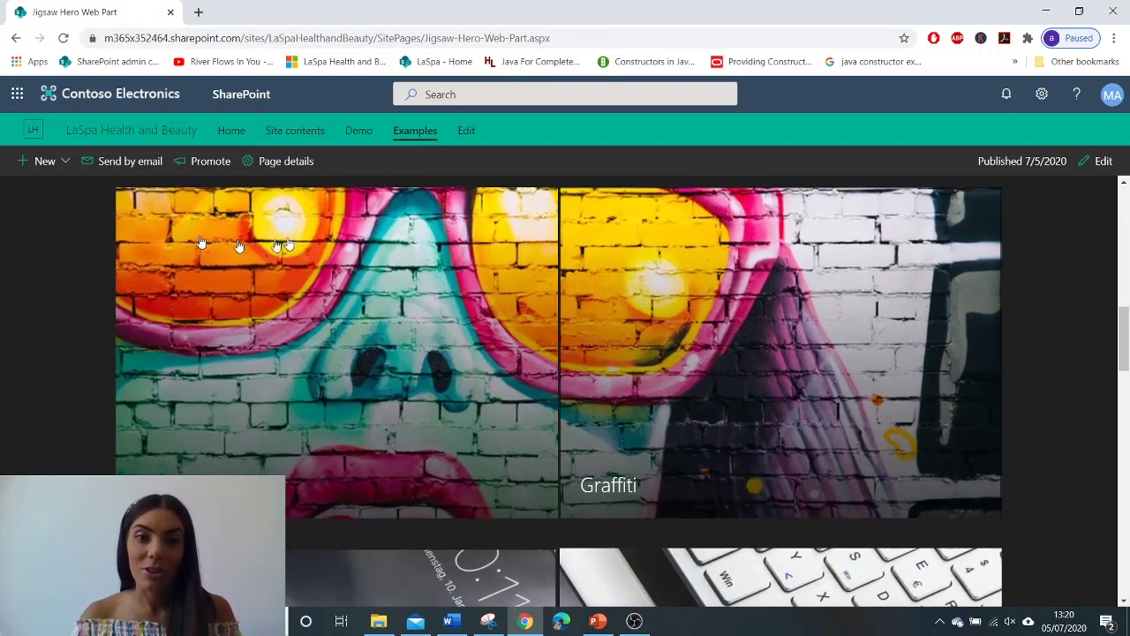
scroll(971, 402, "down", 3)
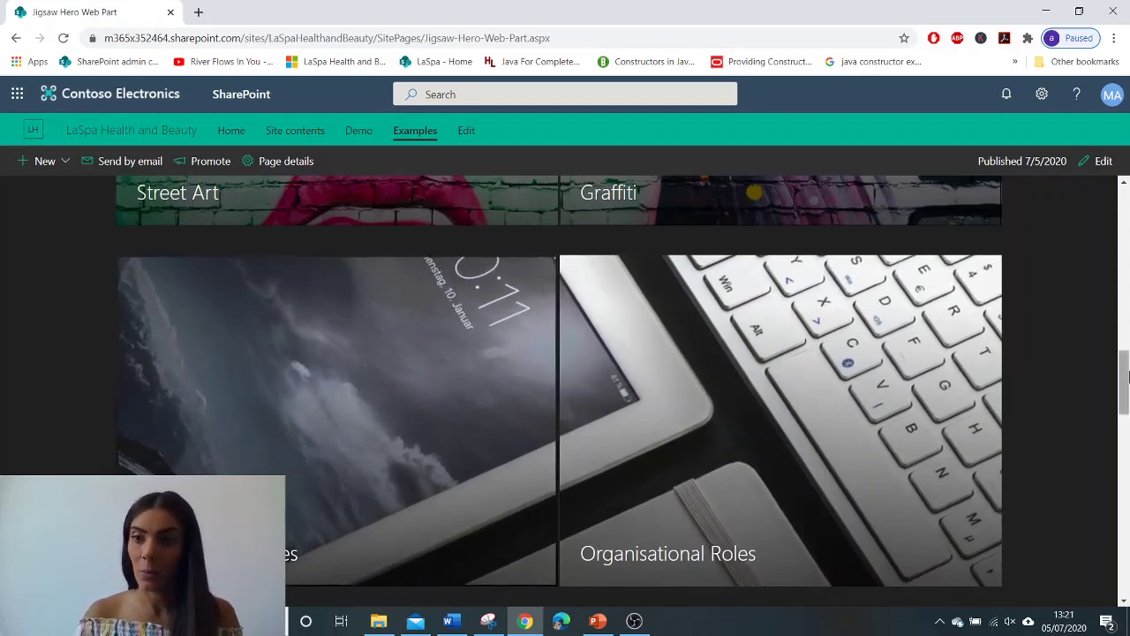
left_click_drag(1128, 377, 1128, 435)
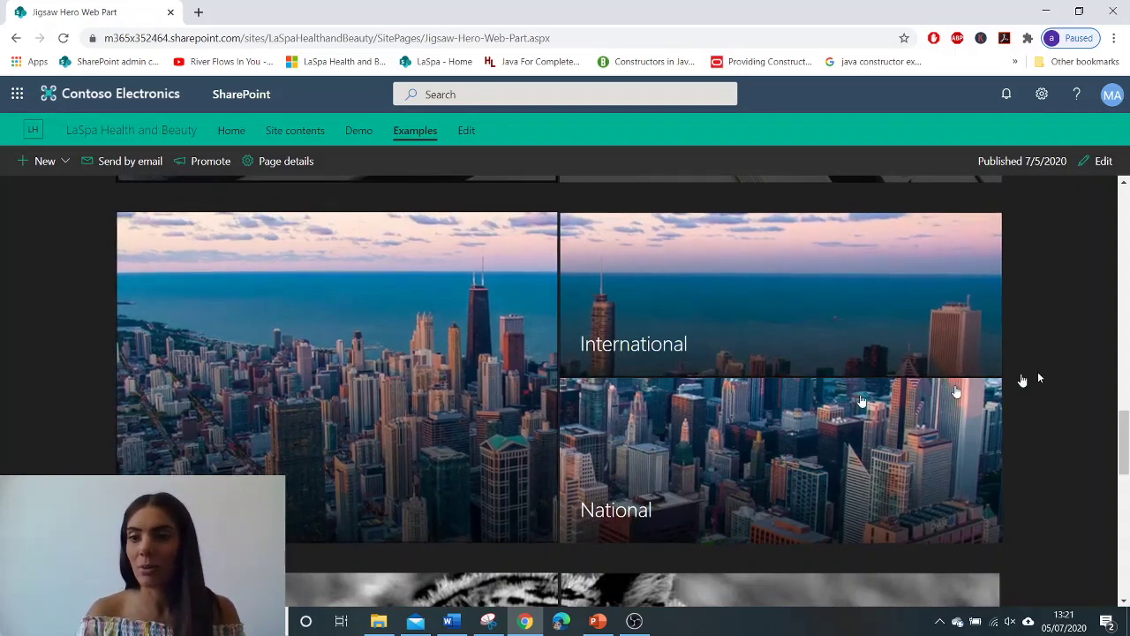
left_click_drag(1125, 425, 1125, 467)
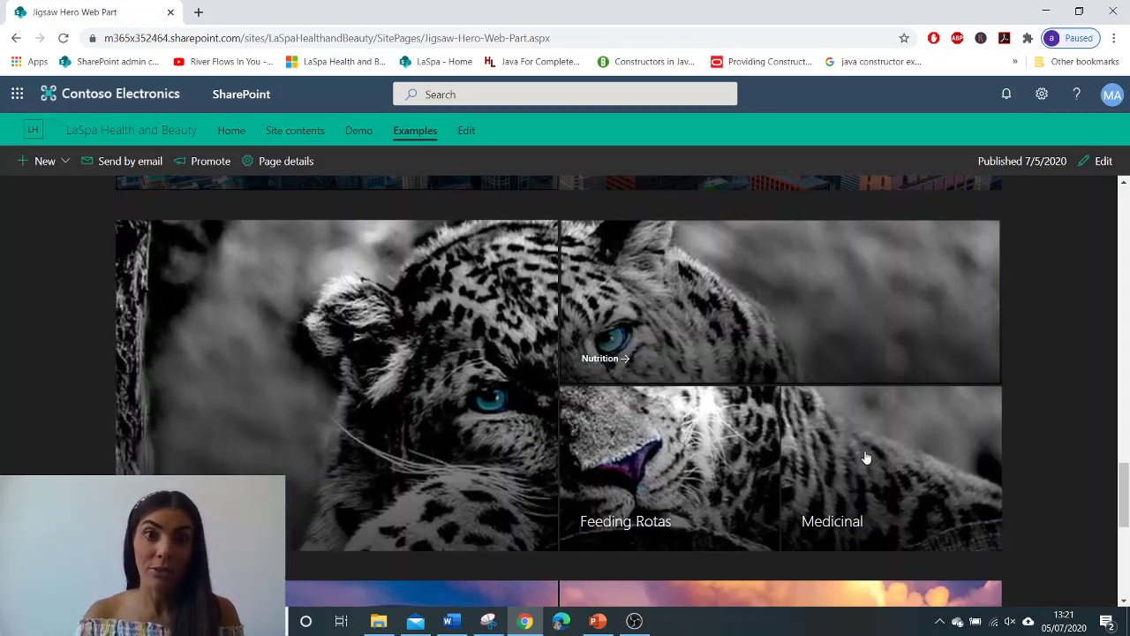
scroll(868, 456, "down", 4)
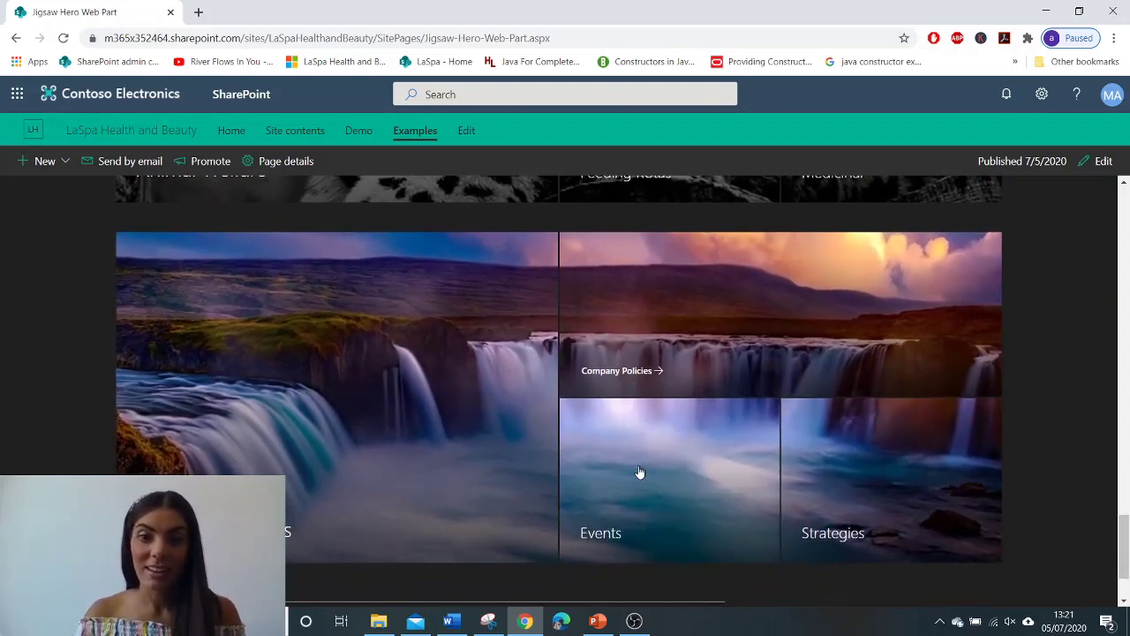
left_click_drag(1124, 536, 1128, 225)
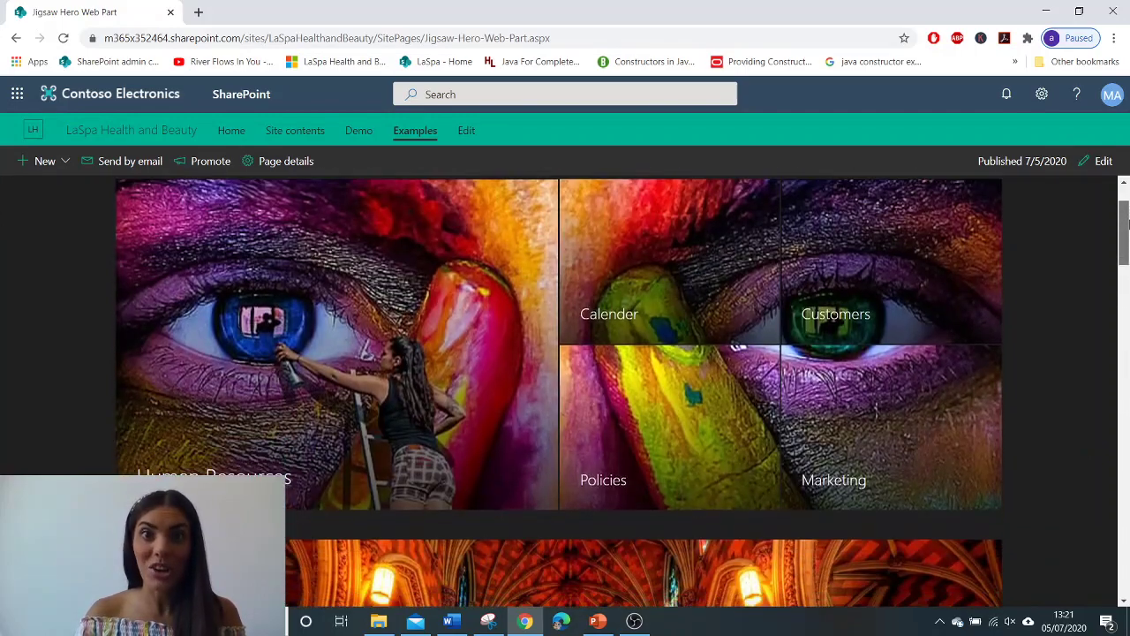